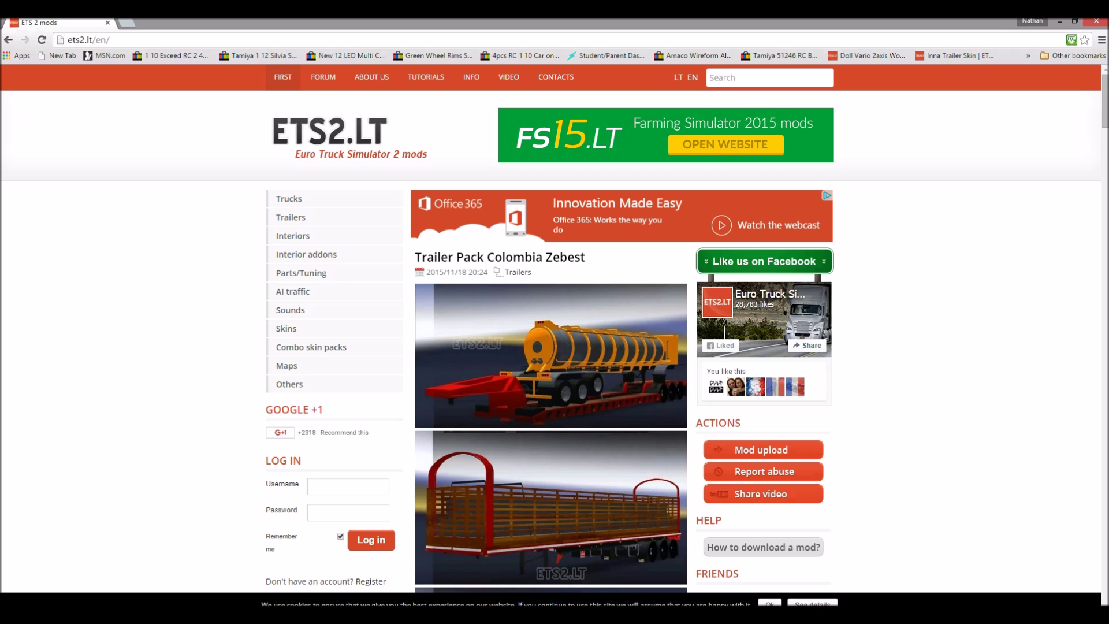
- Open and reload ETS2.LT's Trucks mod category page
{"action": "left_click", "coordinate": [141, 42]}
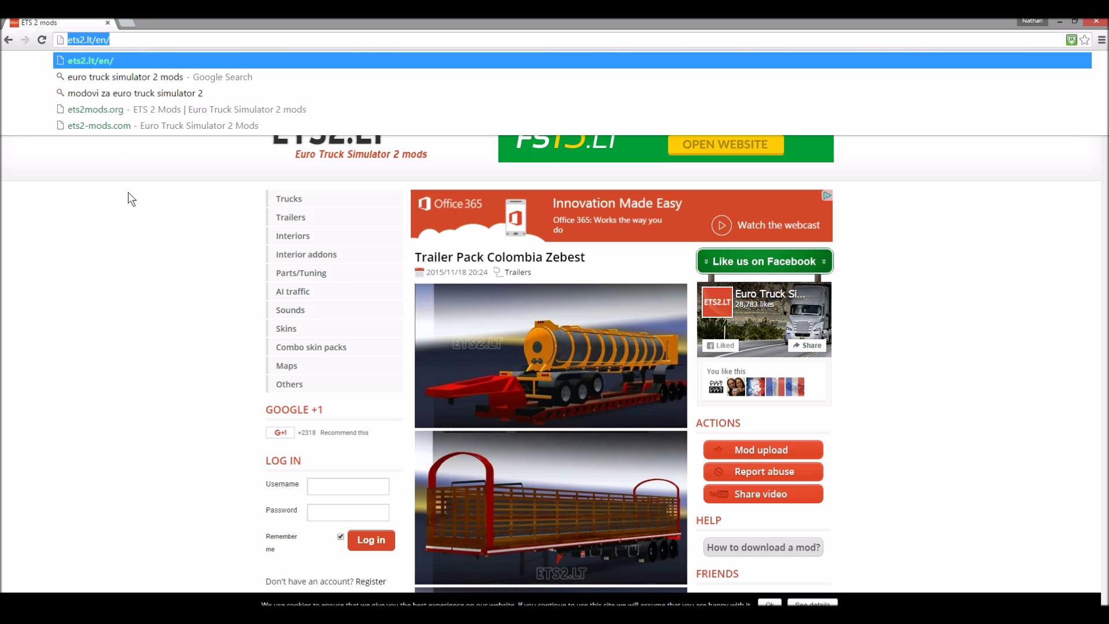
{"action": "left_click", "coordinate": [130, 220]}
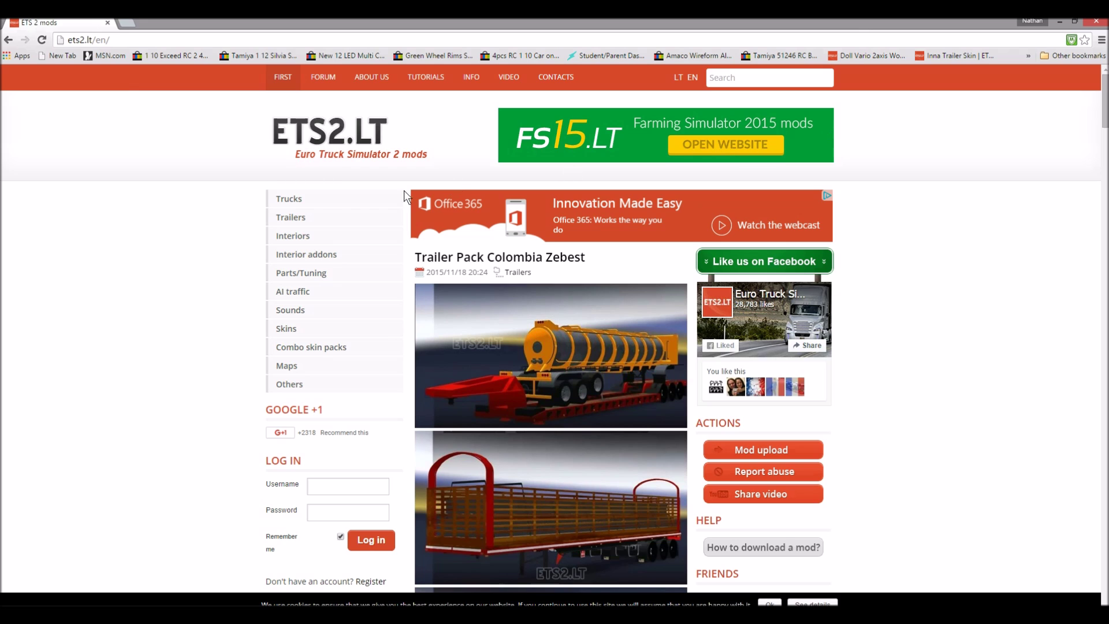
{"action": "left_click", "coordinate": [318, 207]}
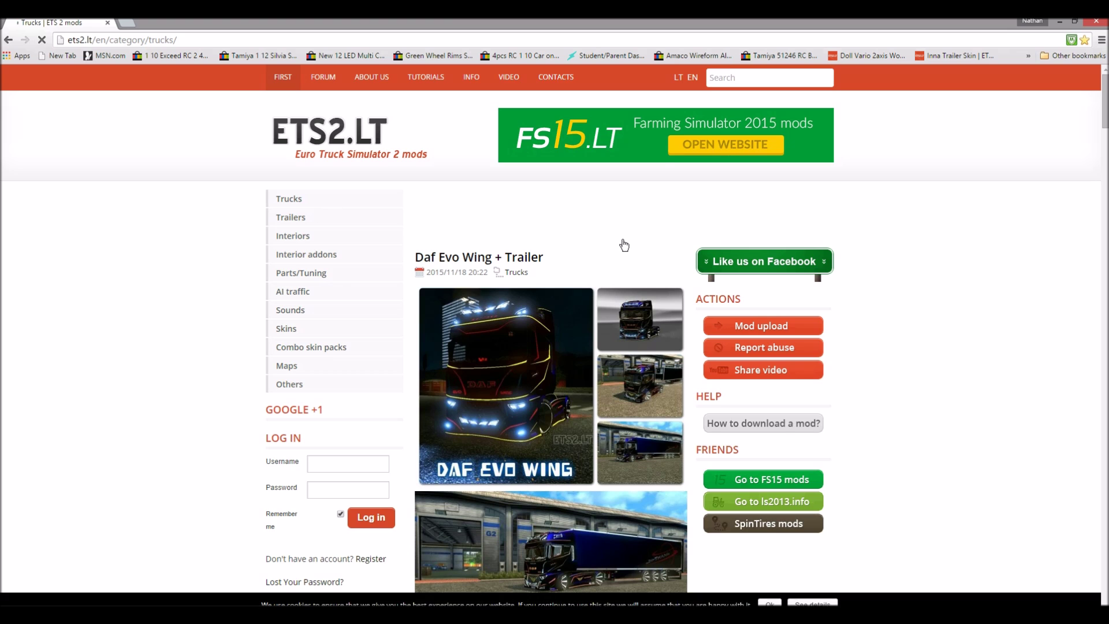
{"action": "scroll", "coordinate": [622, 240], "scroll_direction": "down", "scroll_amount": 5}
{"action": "scroll", "coordinate": [624, 244], "scroll_direction": "up", "scroll_amount": 4}
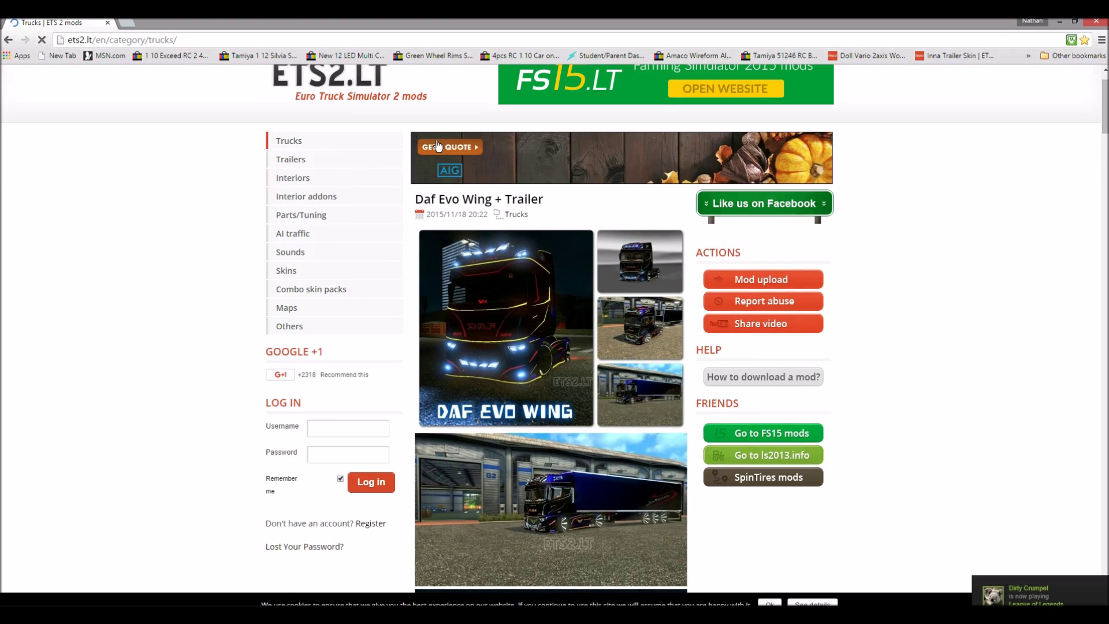
{"action": "left_click", "coordinate": [330, 143]}
- Scroll down the Trucks listing to the pagination bar
{"action": "scroll", "coordinate": [502, 306], "scroll_direction": "down", "scroll_amount": 10}
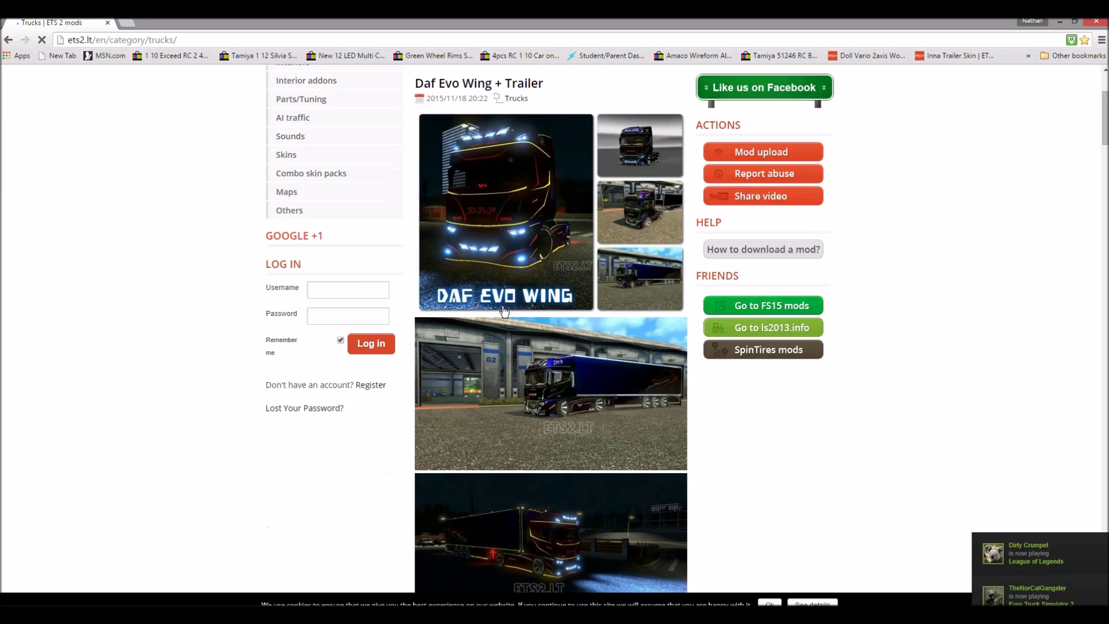
{"action": "scroll", "coordinate": [502, 306], "scroll_direction": "down", "scroll_amount": 20}
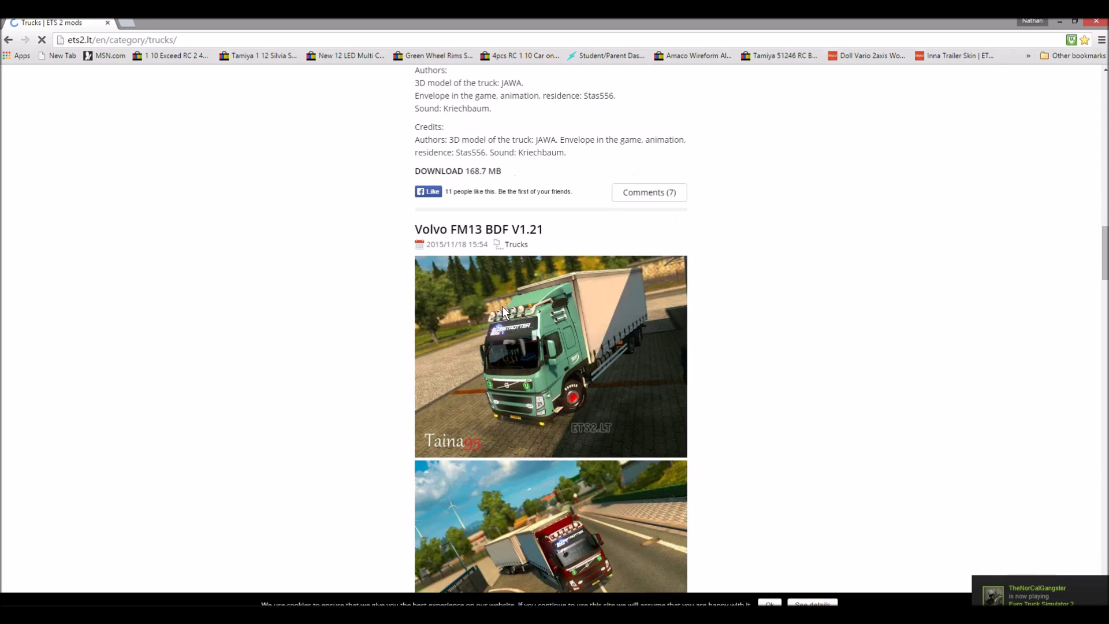
{"action": "scroll", "coordinate": [505, 312], "scroll_direction": "down", "scroll_amount": 15}
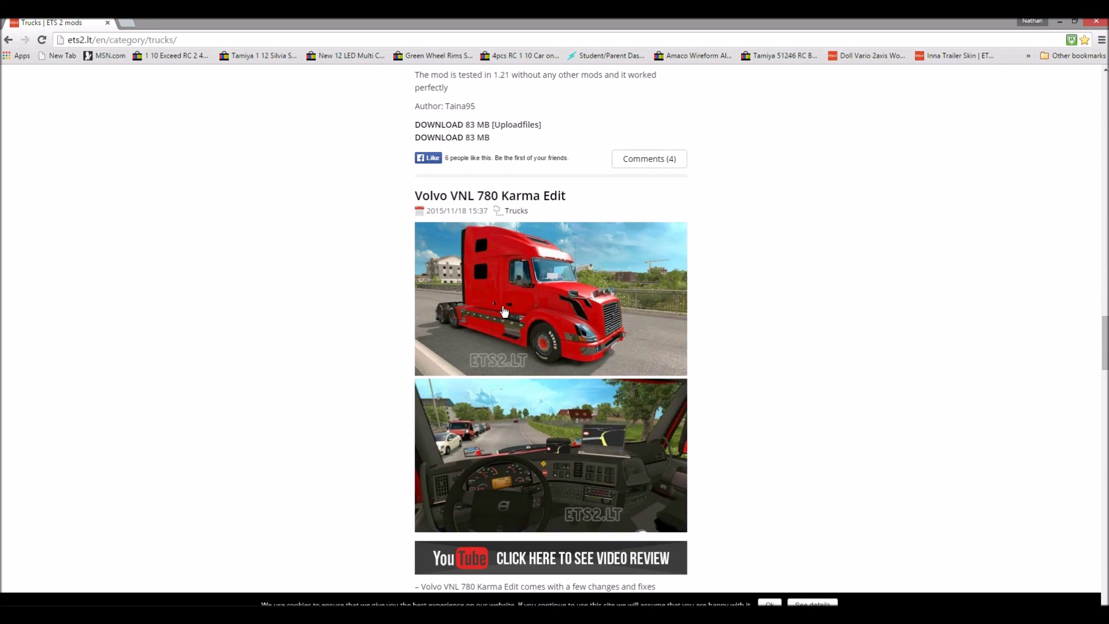
{"action": "scroll", "coordinate": [456, 228], "scroll_direction": "down", "scroll_amount": 20}
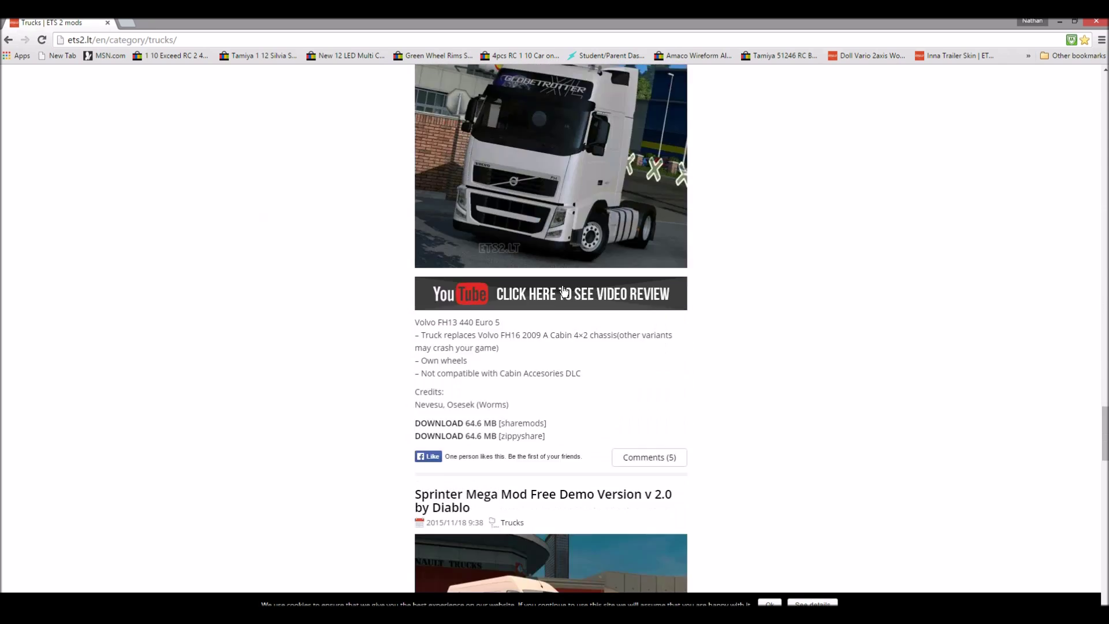
{"action": "scroll", "coordinate": [513, 287], "scroll_direction": "down", "scroll_amount": 15}
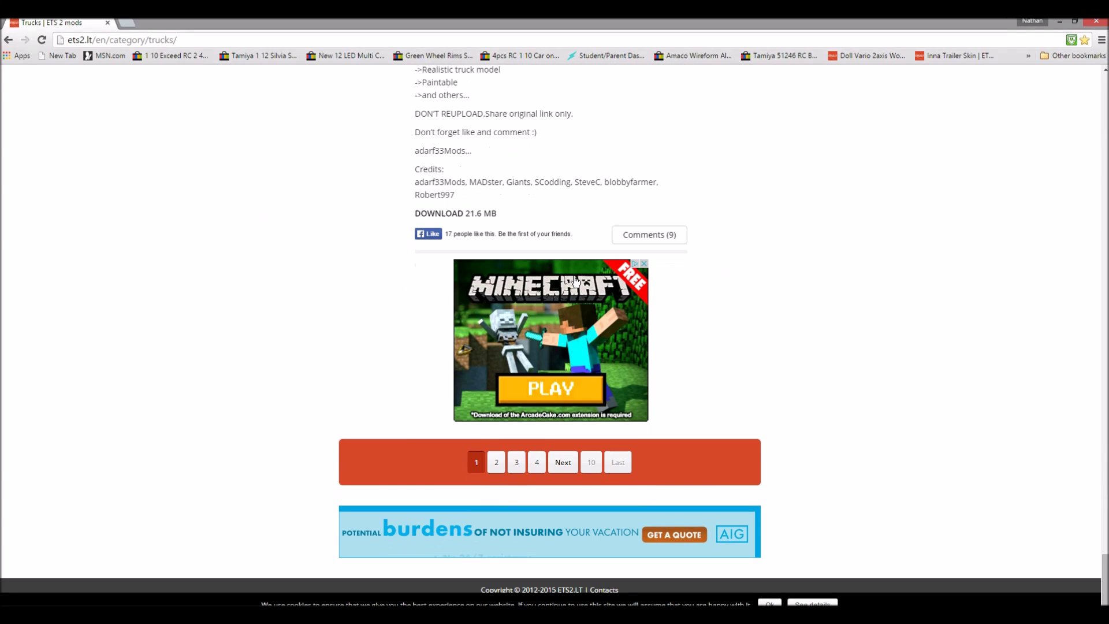
- Go to page 2 of the truck mods and find the Kenworth T600 Update post
{"action": "left_click", "coordinate": [563, 462]}
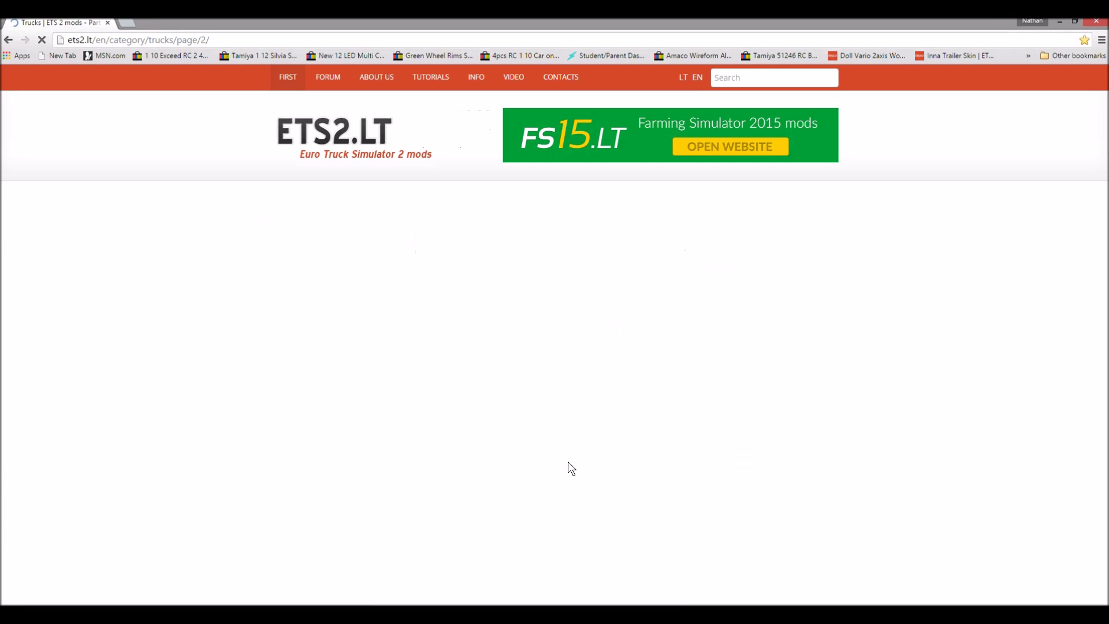
{"action": "scroll", "coordinate": [532, 427], "scroll_direction": "down", "scroll_amount": 15}
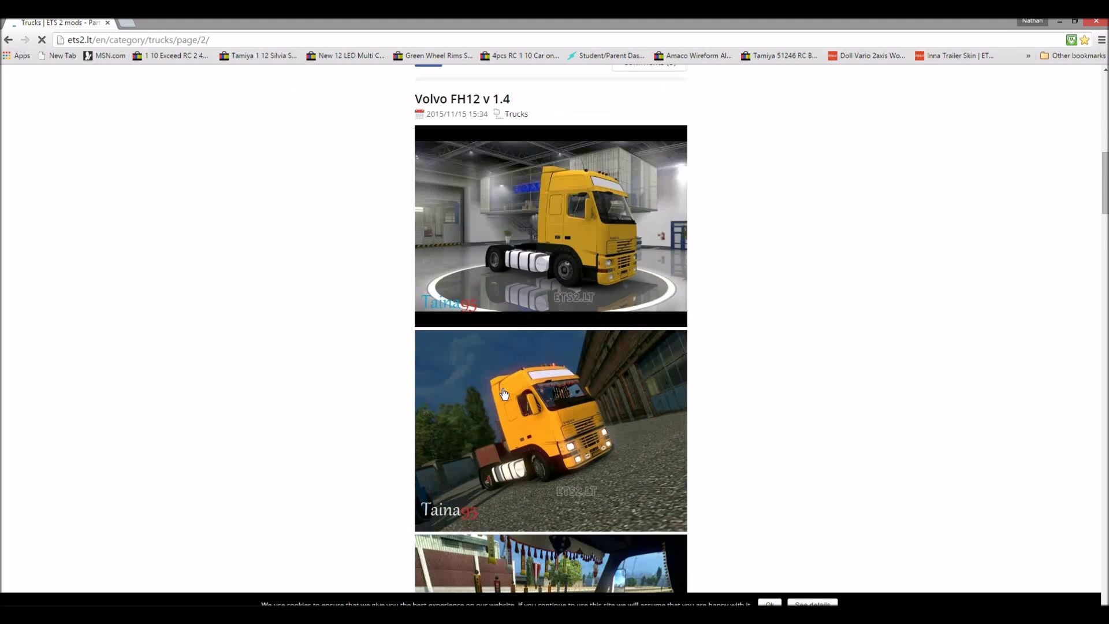
{"action": "scroll", "coordinate": [498, 395], "scroll_direction": "down", "scroll_amount": 15}
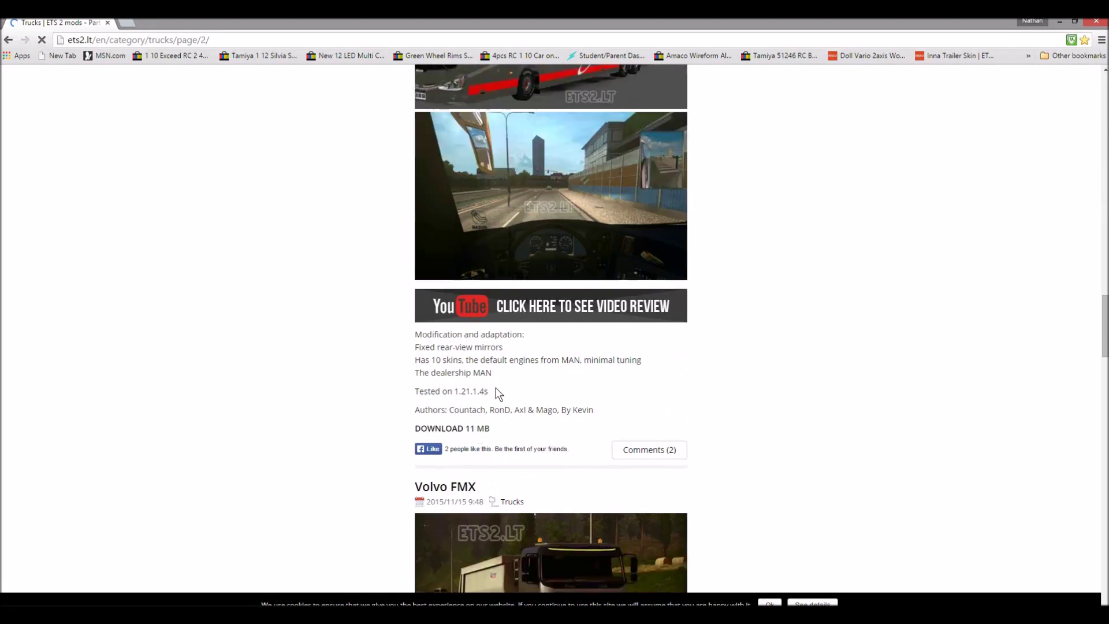
{"action": "scroll", "coordinate": [497, 393], "scroll_direction": "down", "scroll_amount": 9}
{"action": "scroll", "coordinate": [496, 390], "scroll_direction": "down", "scroll_amount": 5}
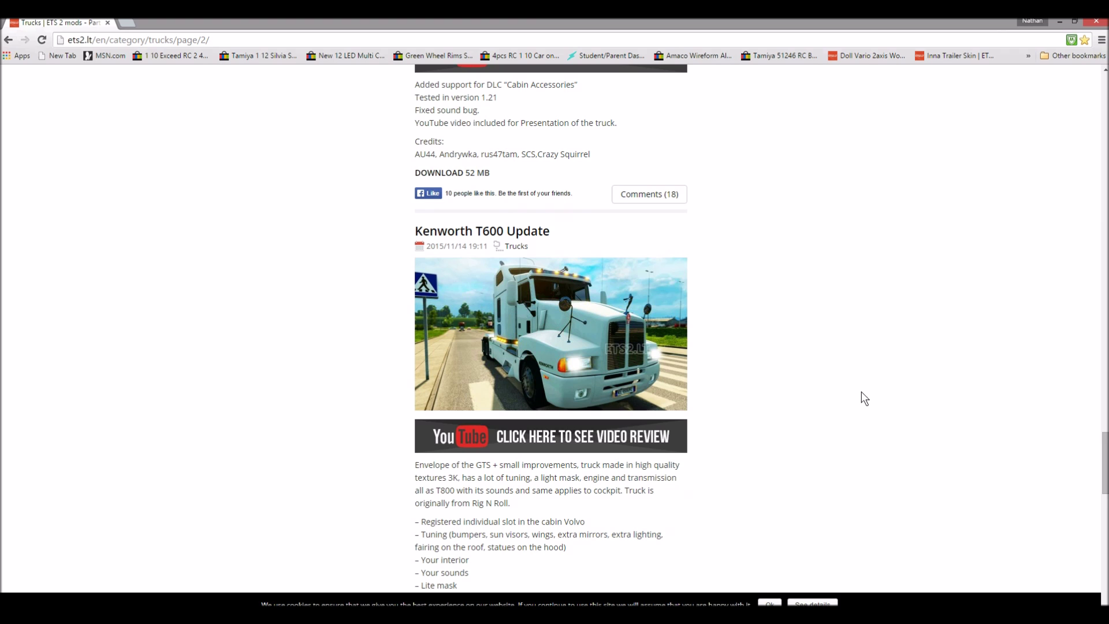
{"action": "scroll", "coordinate": [861, 392], "scroll_direction": "down", "scroll_amount": 8}
{"action": "scroll", "coordinate": [861, 392], "scroll_direction": "up", "scroll_amount": 6}
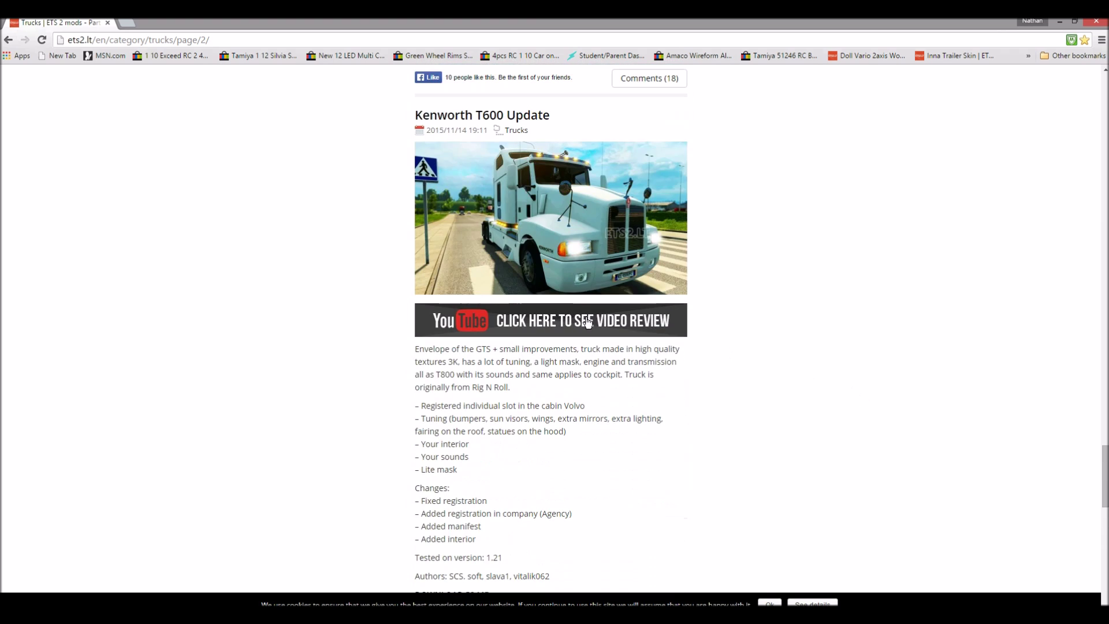
- Open the Kenworth T600 Update's DOWNLOAD 53 MB link in a new tab
{"action": "left_click_drag", "start_coordinate": [401, 118], "coordinate": [382, 137]}
{"action": "left_click", "coordinate": [382, 137]}
{"action": "scroll", "coordinate": [487, 556], "scroll_direction": "down", "scroll_amount": 3}
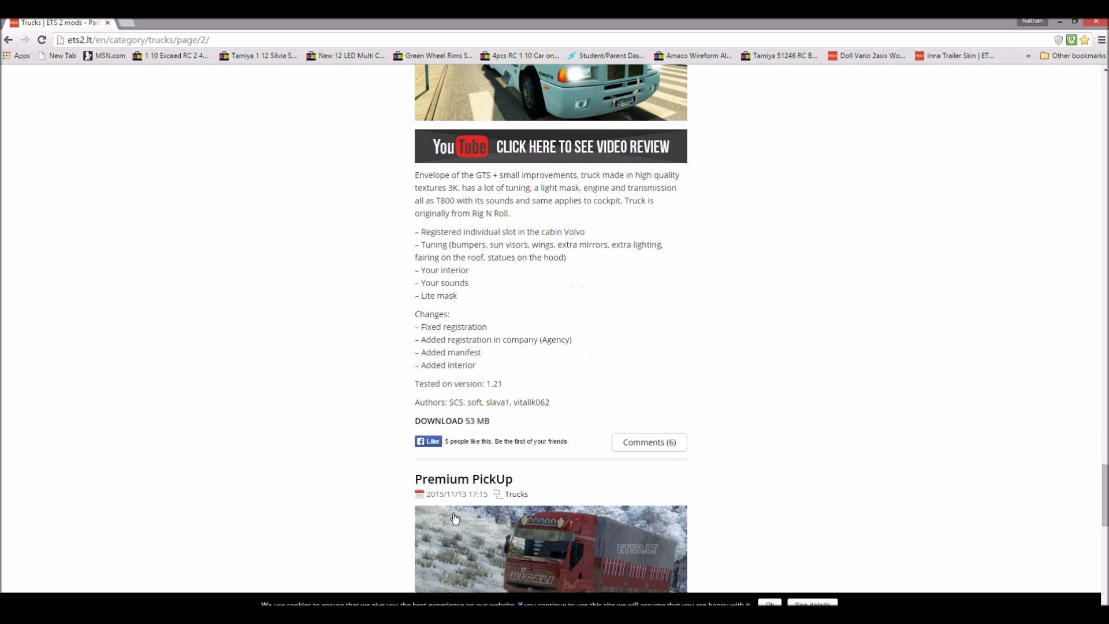
{"action": "left_click", "coordinate": [456, 423]}
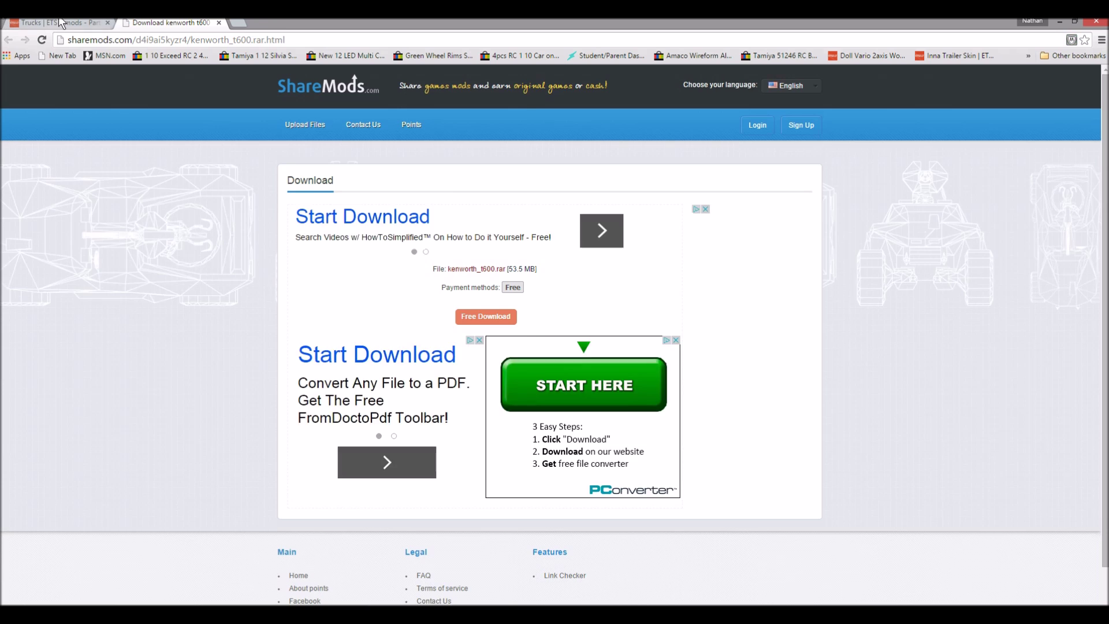
- Back on the ETS2.LT truck listing, review the Kenworth post's feature list
{"action": "left_click", "coordinate": [58, 23]}
{"action": "scroll", "coordinate": [578, 254], "scroll_direction": "up", "scroll_amount": 8}
{"action": "scroll", "coordinate": [550, 379], "scroll_direction": "down", "scroll_amount": 5}
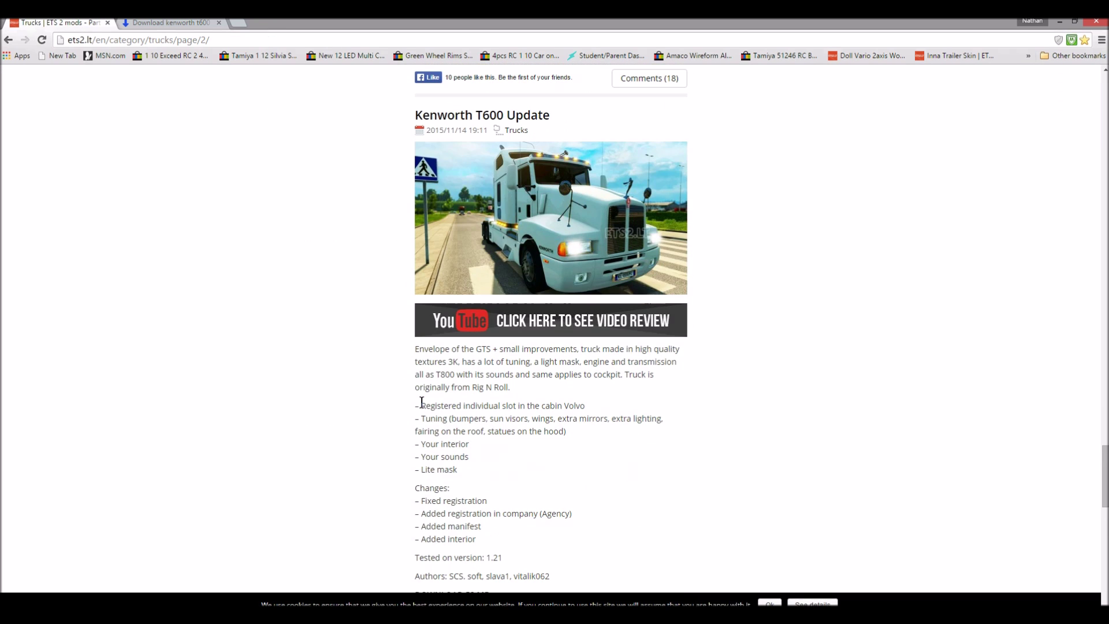
{"action": "left_click_drag", "start_coordinate": [416, 405], "coordinate": [691, 436]}
{"action": "left_click", "coordinate": [693, 435]}
- Open the Kenworth T600 Update post page and scroll to its video review
{"action": "scroll", "coordinate": [462, 436], "scroll_direction": "down", "scroll_amount": 2}
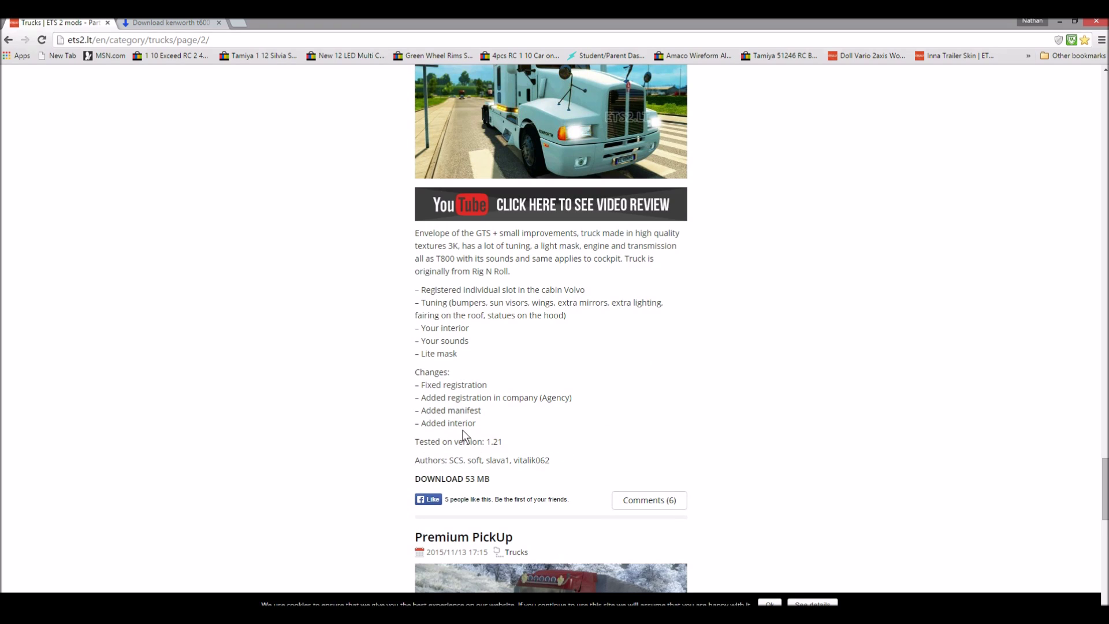
{"action": "scroll", "coordinate": [683, 298], "scroll_direction": "up", "scroll_amount": 5}
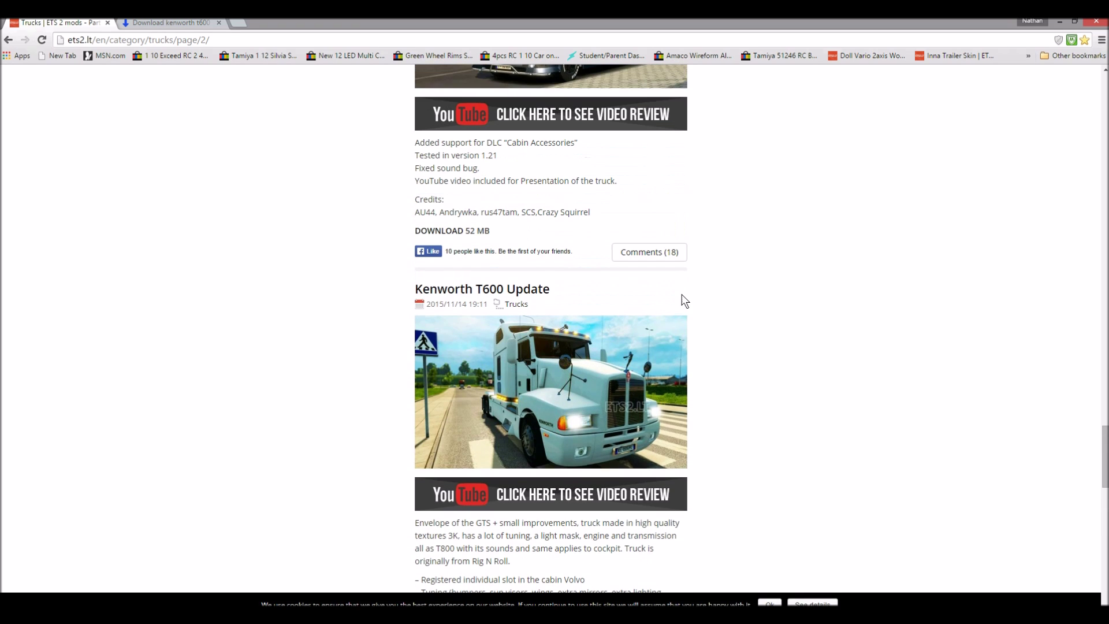
{"action": "left_click", "coordinate": [541, 287]}
{"action": "scroll", "coordinate": [541, 286], "scroll_direction": "down", "scroll_amount": 5}
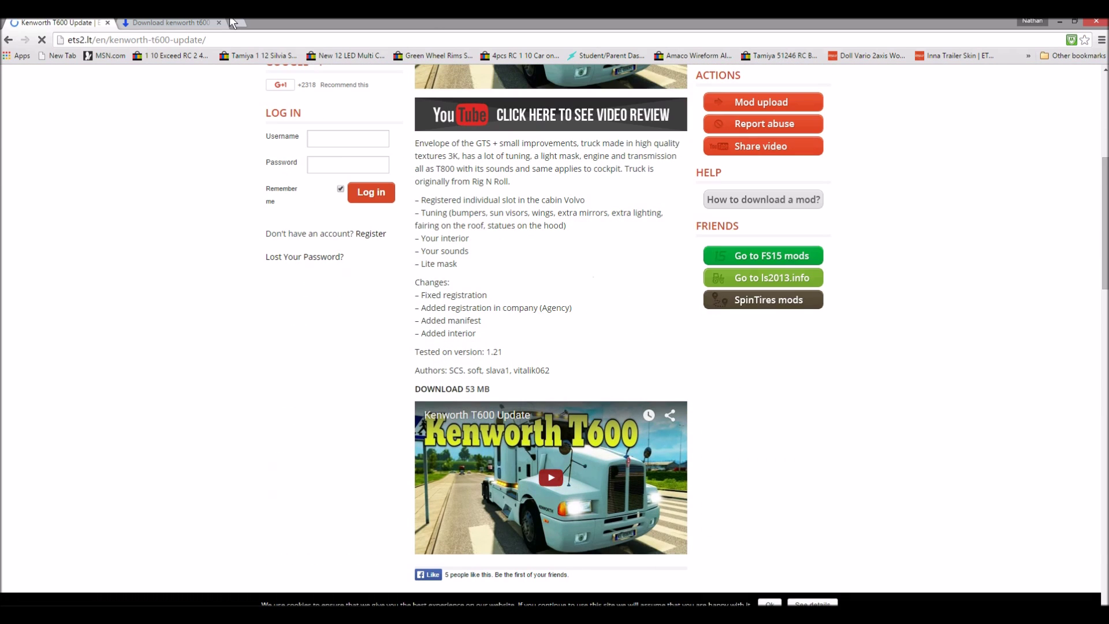
- On ShareMods, request the free download of kenworth_t600.rar, closing the ad tab that opens
{"action": "left_click", "coordinate": [196, 23]}
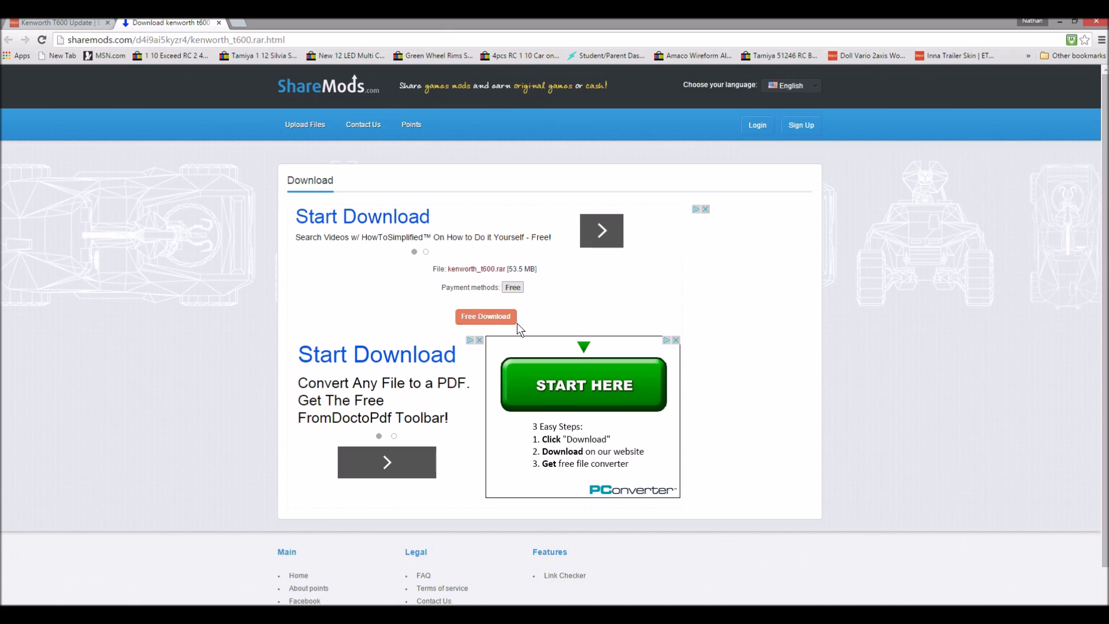
{"action": "left_click", "coordinate": [507, 319]}
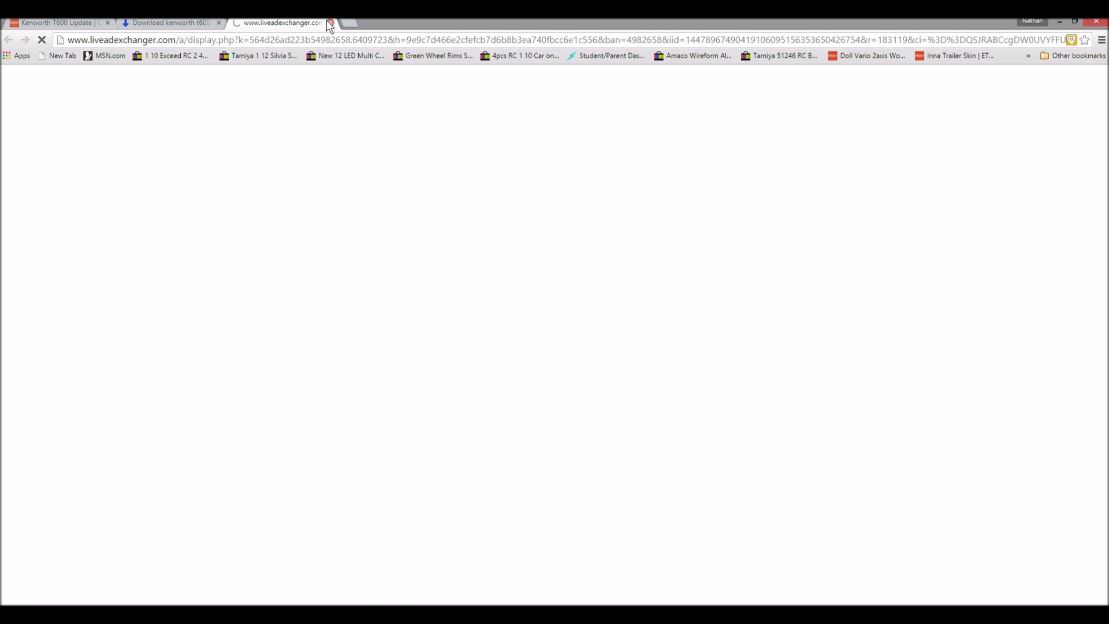
{"action": "left_click", "coordinate": [329, 23]}
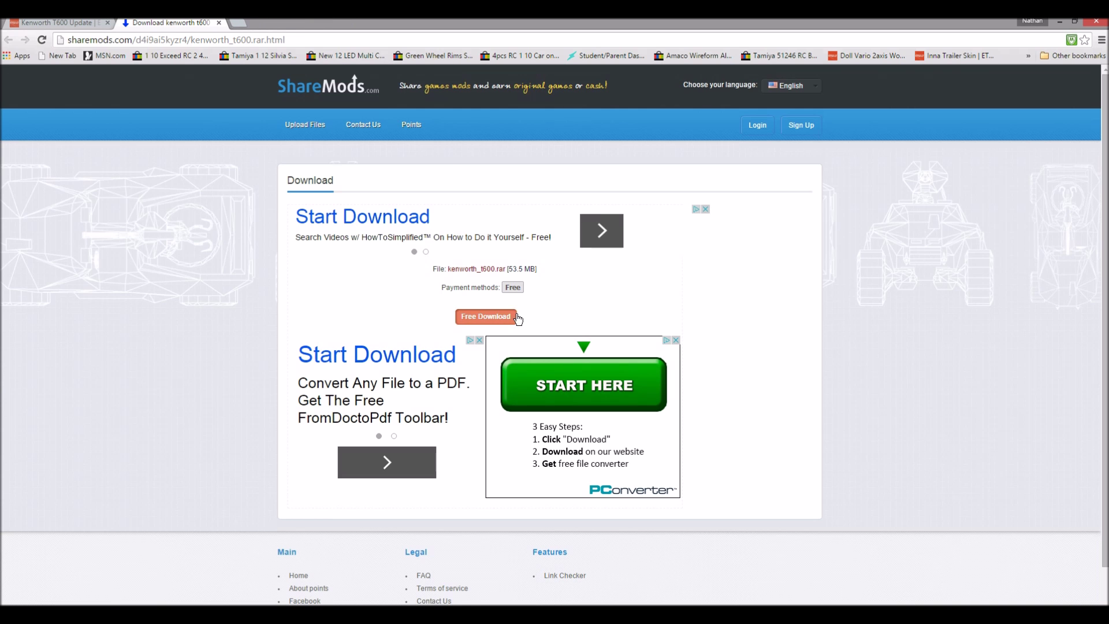
{"action": "left_click", "coordinate": [516, 317]}
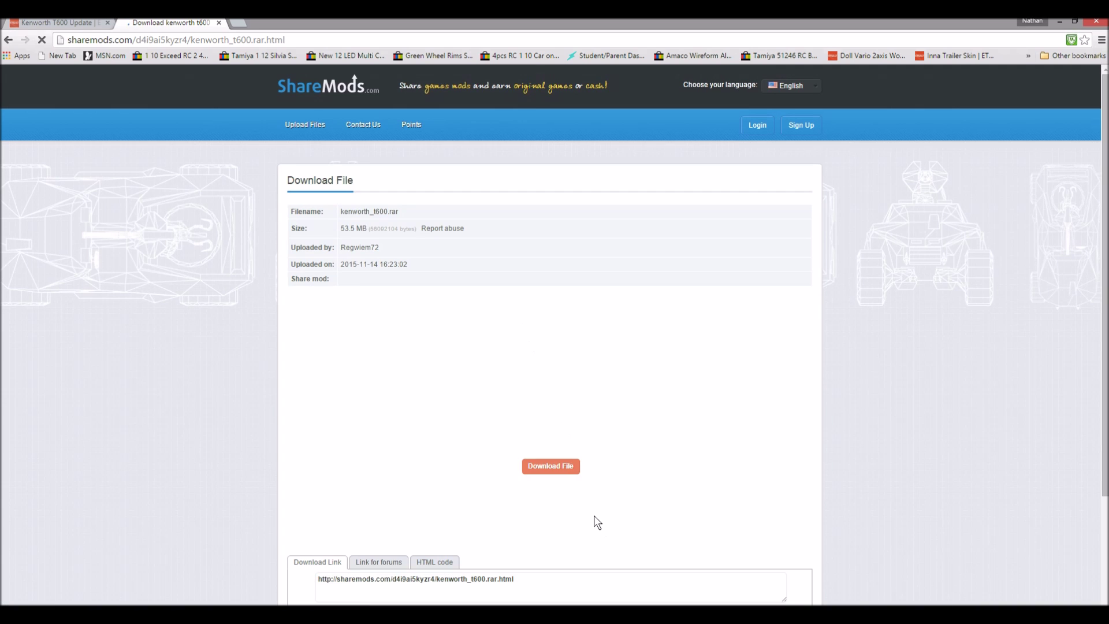
- Start the kenworth_t600.rar download, closing the credit-report popup and popunder ad tabs
{"action": "left_click", "coordinate": [566, 474]}
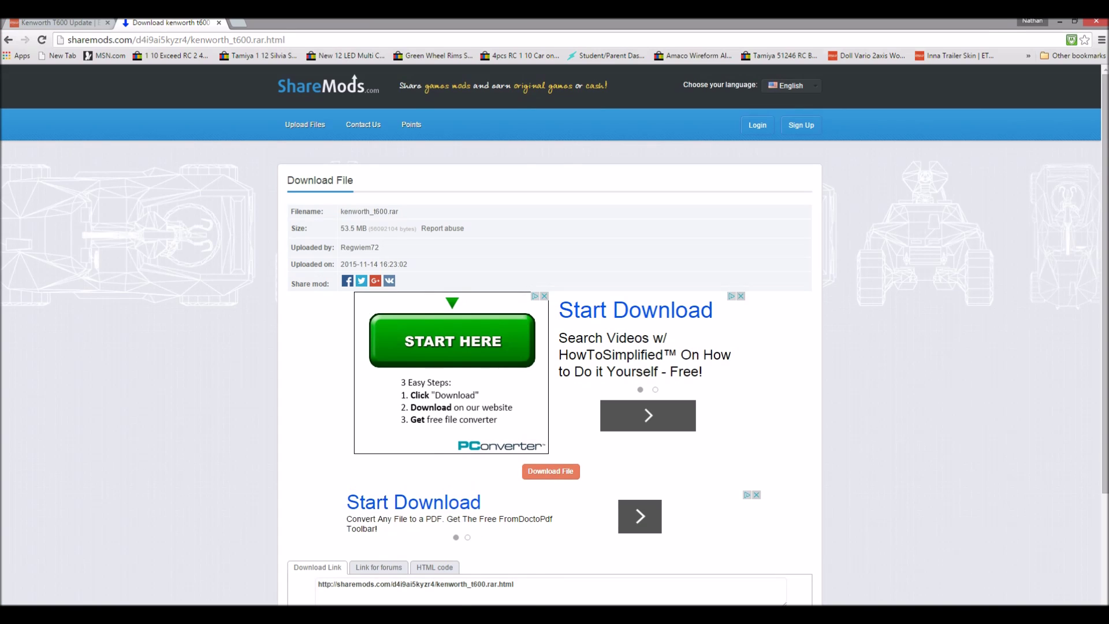
{"action": "mouse_move", "coordinate": [404, 614]}
{"action": "left_click", "coordinate": [347, 564]}
{"action": "left_click", "coordinate": [1096, 23]}
{"action": "left_click", "coordinate": [558, 471]}
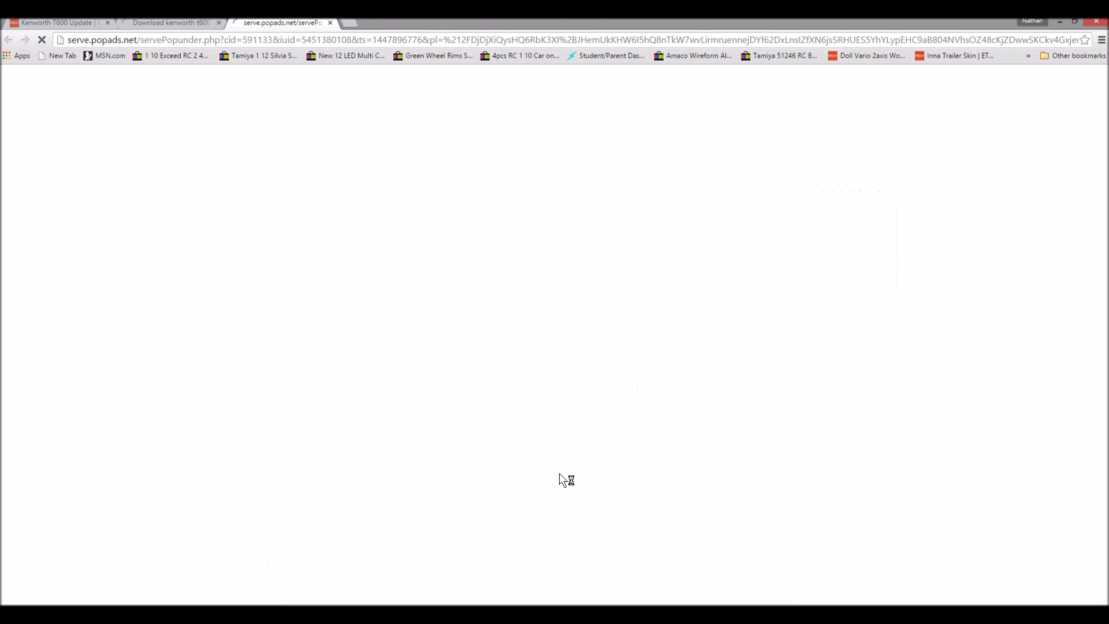
{"action": "left_click", "coordinate": [327, 22]}
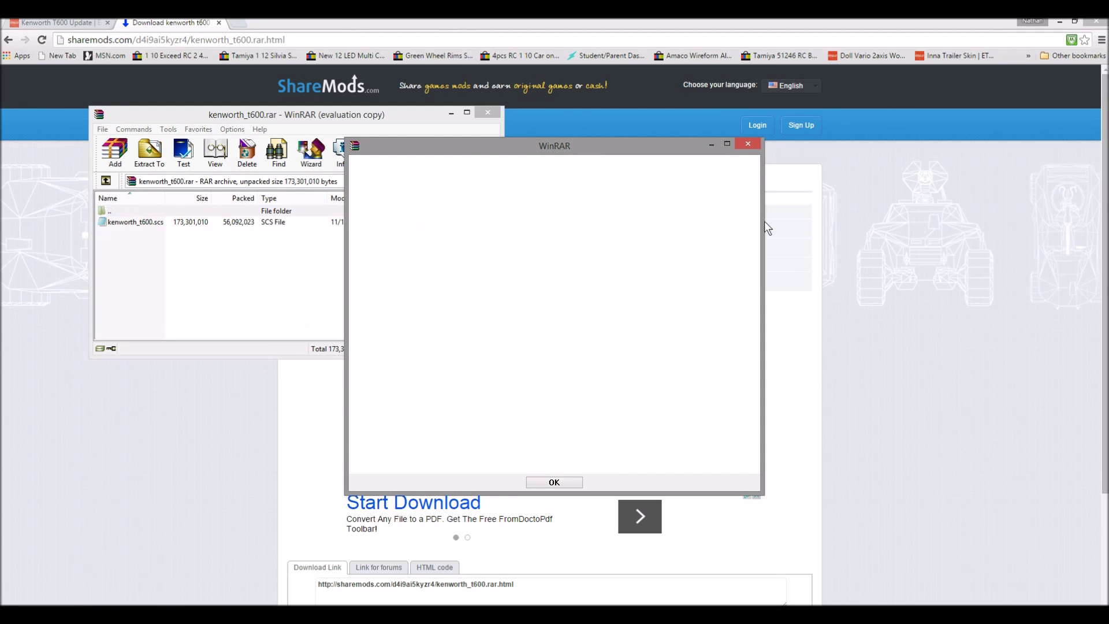
- Dismiss WinRAR's expiry notice, copy kenworth_t600.rar from Downloads to the desktop, and close WinRAR
{"action": "left_click", "coordinate": [1060, 21]}
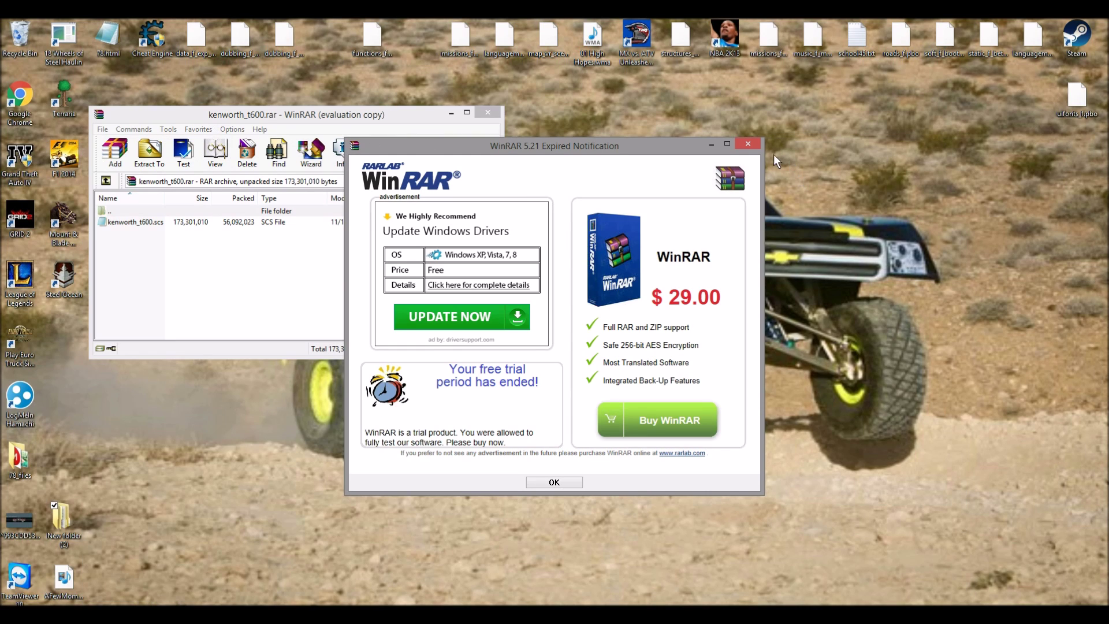
{"action": "left_click", "coordinate": [758, 145]}
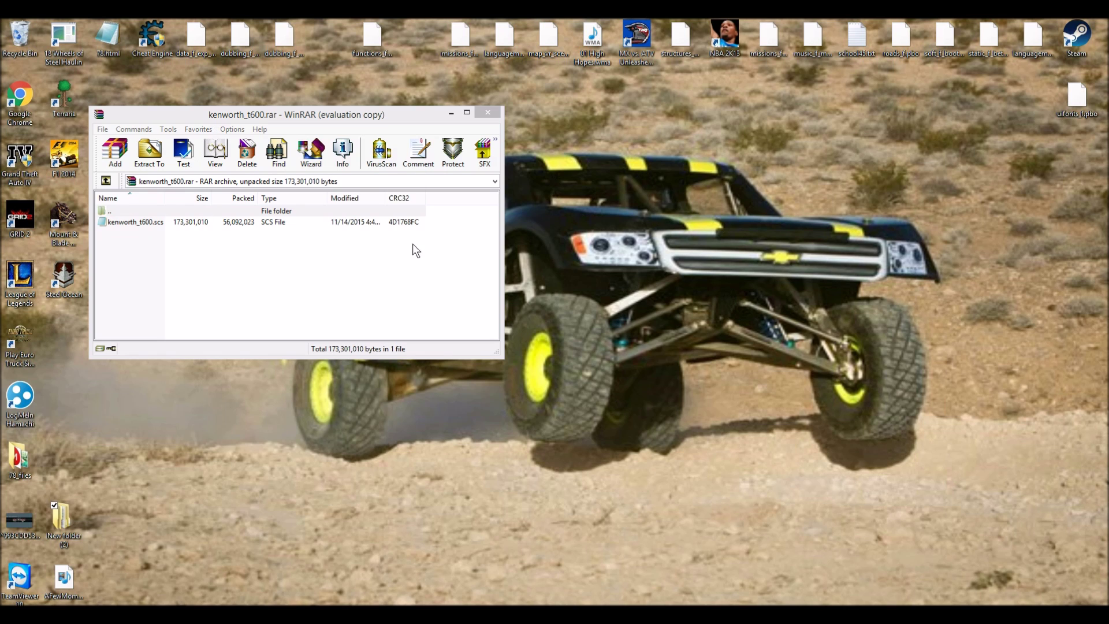
{"action": "double_click", "coordinate": [315, 212]}
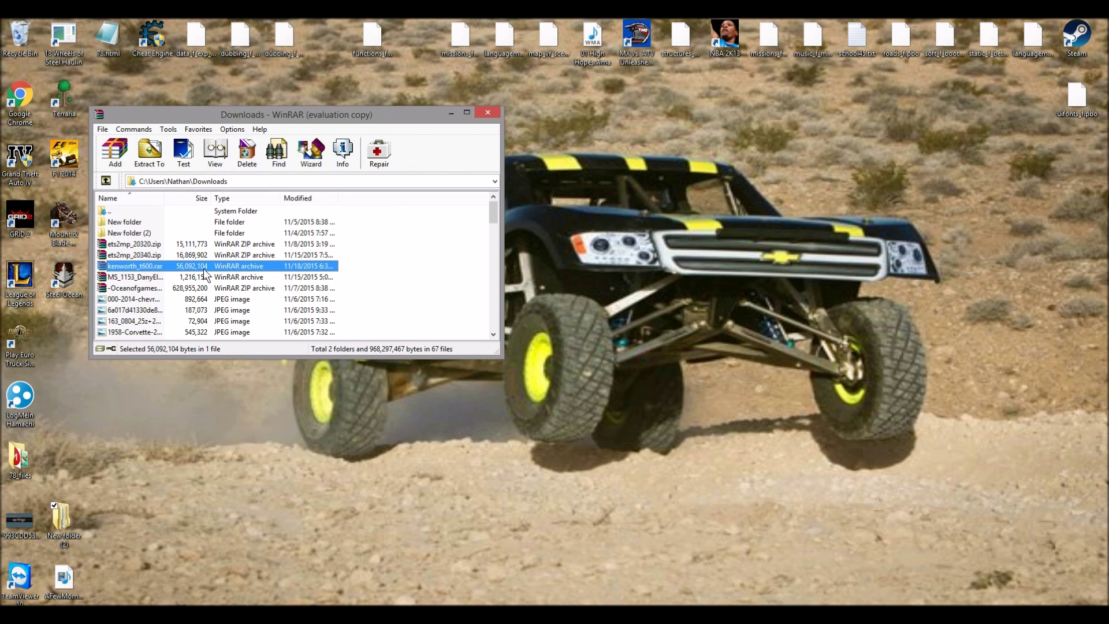
{"action": "left_click_drag", "start_coordinate": [171, 265], "coordinate": [828, 268]}
{"action": "left_click_drag", "start_coordinate": [913, 262], "coordinate": [947, 262]}
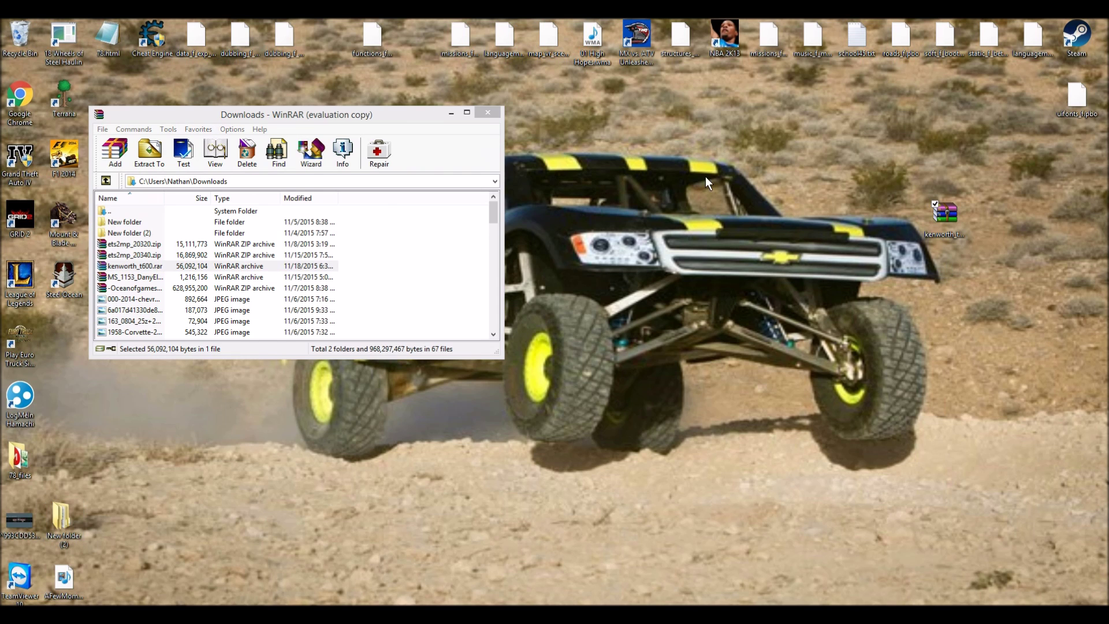
{"action": "left_click", "coordinate": [489, 114]}
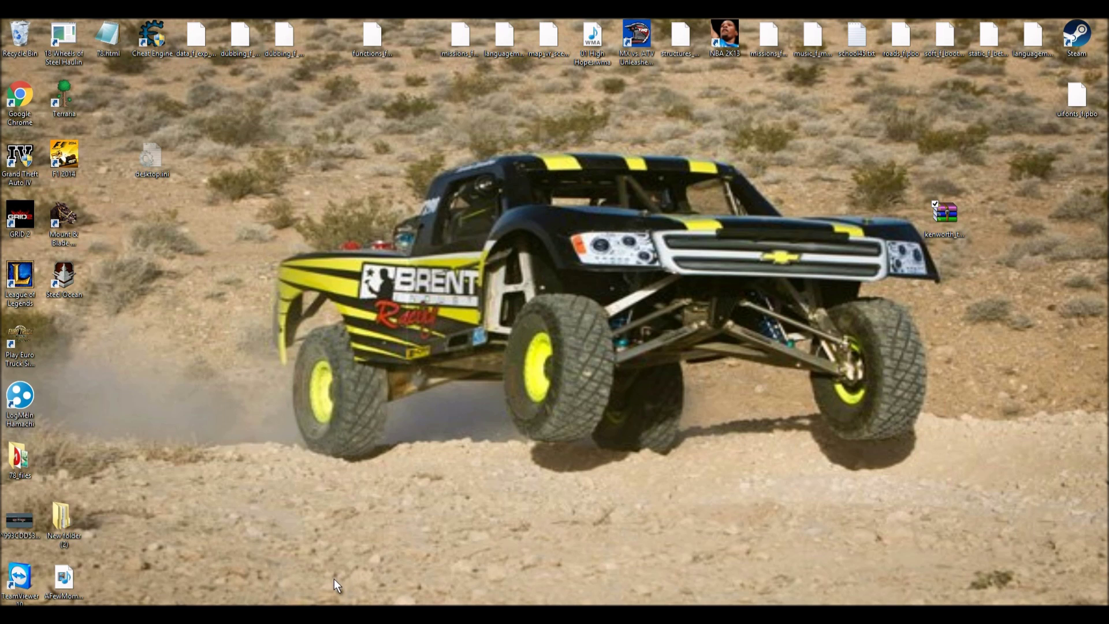
- Open File Explorer at This PC, enlarge and reposition it, and open Documents
{"action": "key", "text": "super+e"}
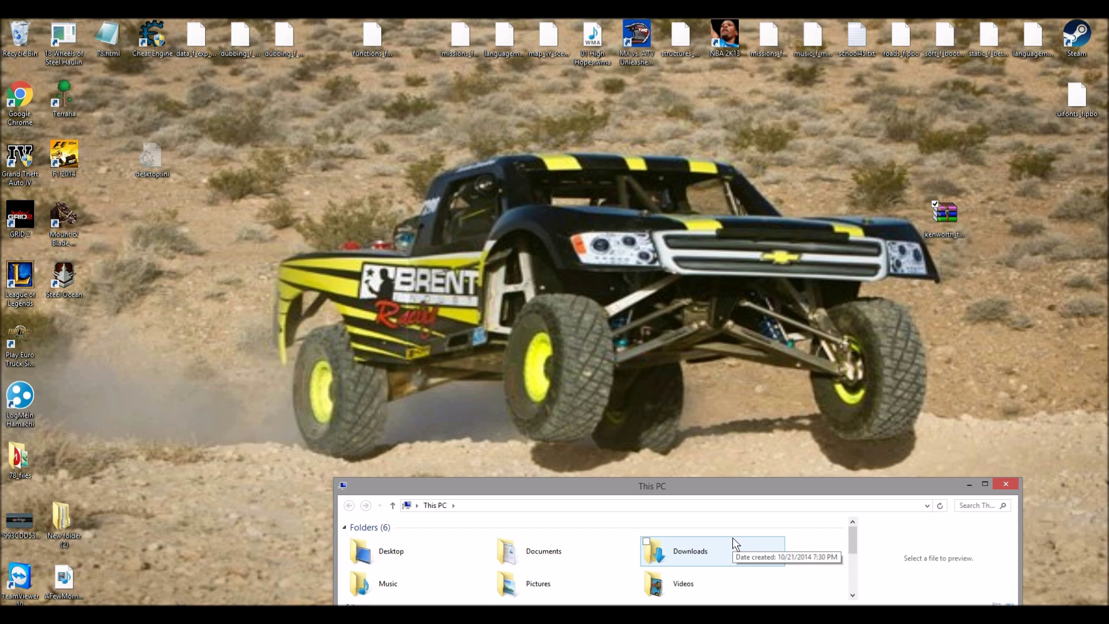
{"action": "left_click_drag", "start_coordinate": [690, 488], "coordinate": [416, 271]}
{"action": "left_click_drag", "start_coordinate": [360, 408], "coordinate": [370, 513]}
{"action": "double_click", "coordinate": [414, 406]}
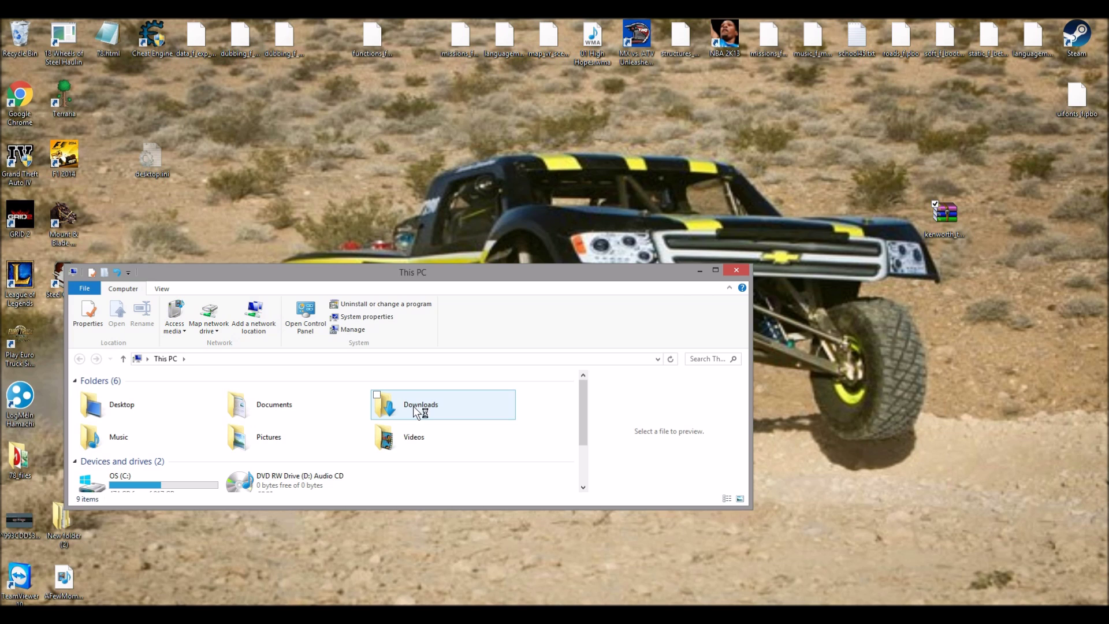
{"action": "double_click", "coordinate": [326, 404]}
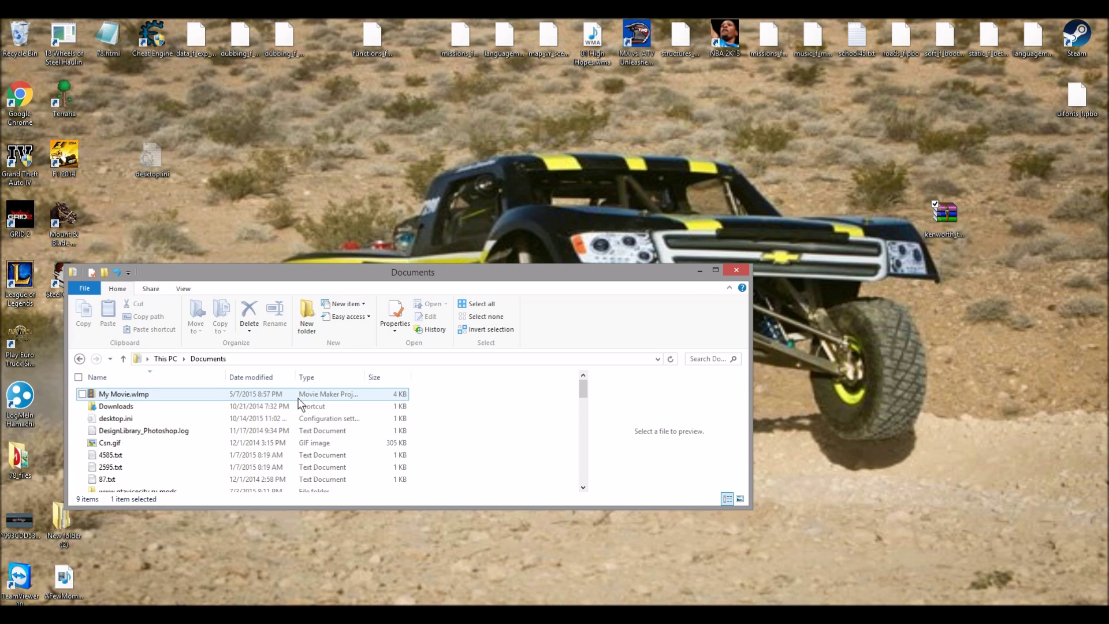
- Open Documents\Euro Truck Simulator 2\mod and move that window to the right
{"action": "scroll", "coordinate": [513, 418], "scroll_direction": "down", "scroll_amount": 3}
{"action": "scroll", "coordinate": [513, 417], "scroll_direction": "down", "scroll_amount": 1}
{"action": "scroll", "coordinate": [269, 402], "scroll_direction": "down", "scroll_amount": 1}
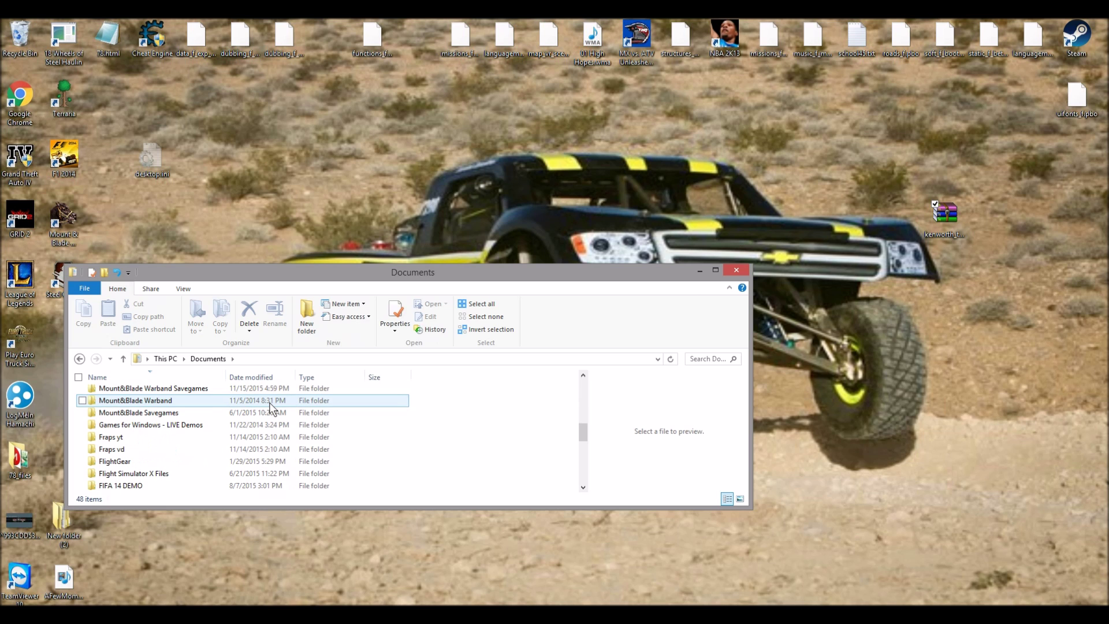
{"action": "scroll", "coordinate": [269, 402], "scroll_direction": "down", "scroll_amount": 2}
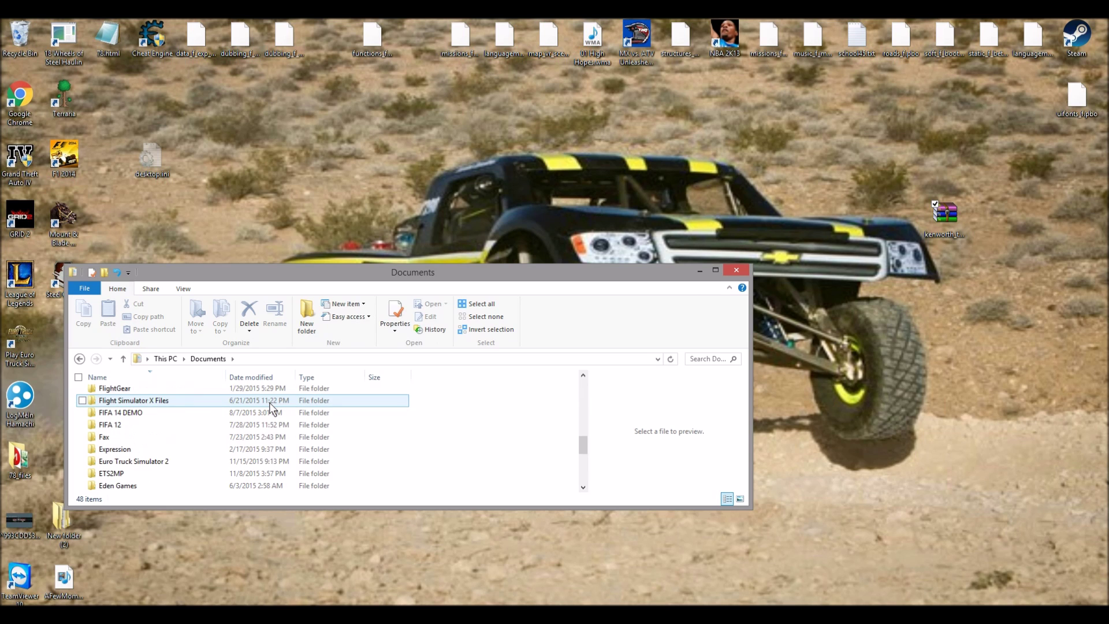
{"action": "double_click", "coordinate": [230, 462]}
{"action": "left_click", "coordinate": [182, 392]}
{"action": "double_click", "coordinate": [182, 393]}
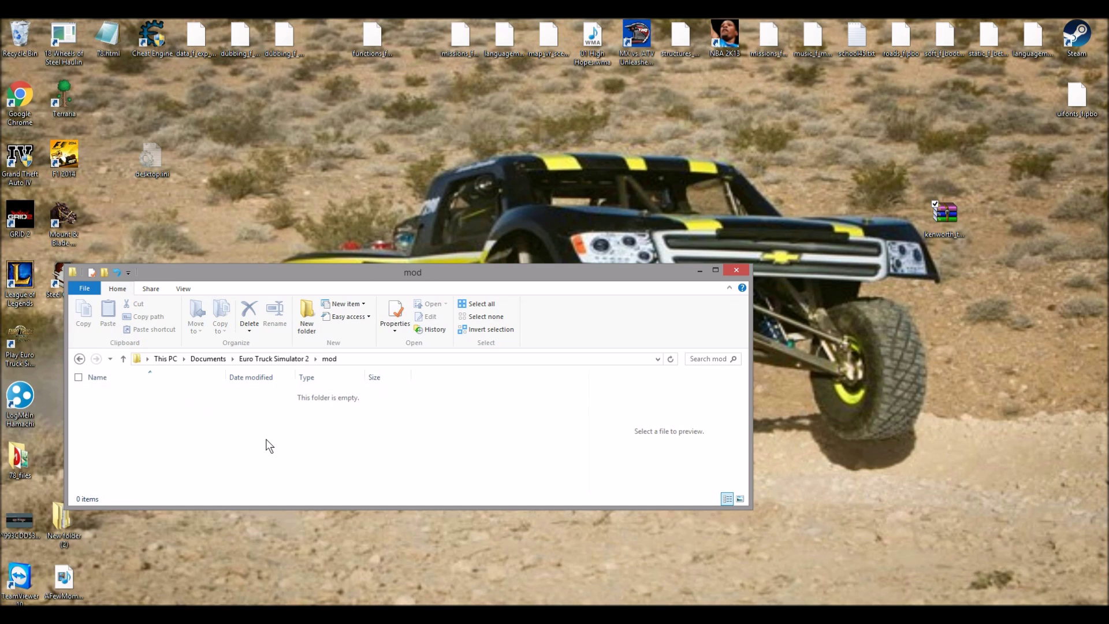
{"action": "left_click", "coordinate": [30, 344]}
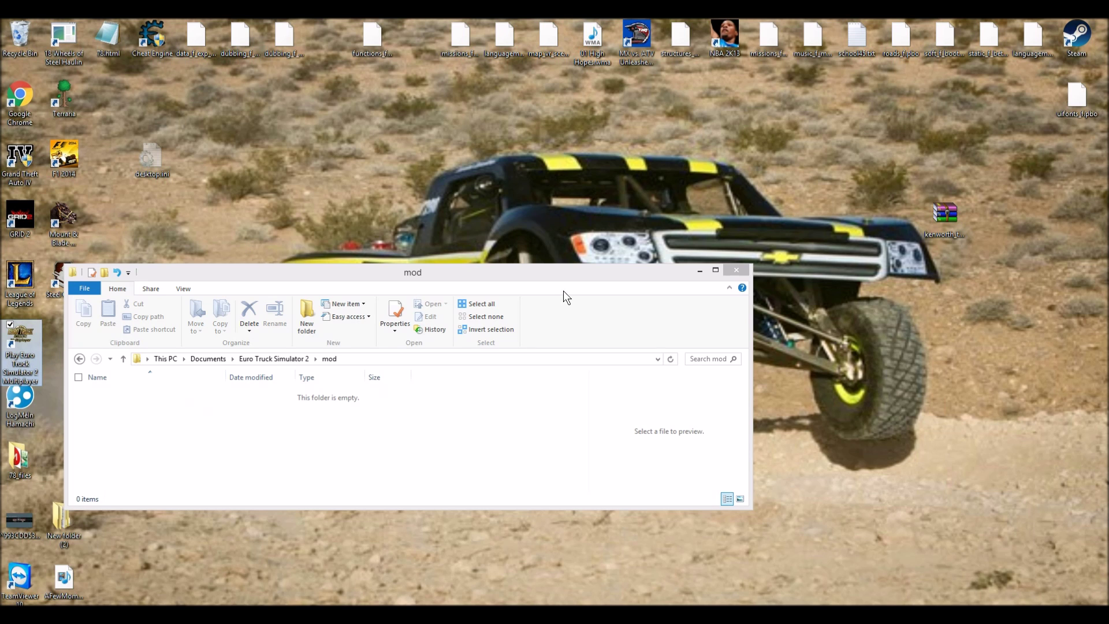
{"action": "left_click_drag", "start_coordinate": [570, 277], "coordinate": [780, 272]}
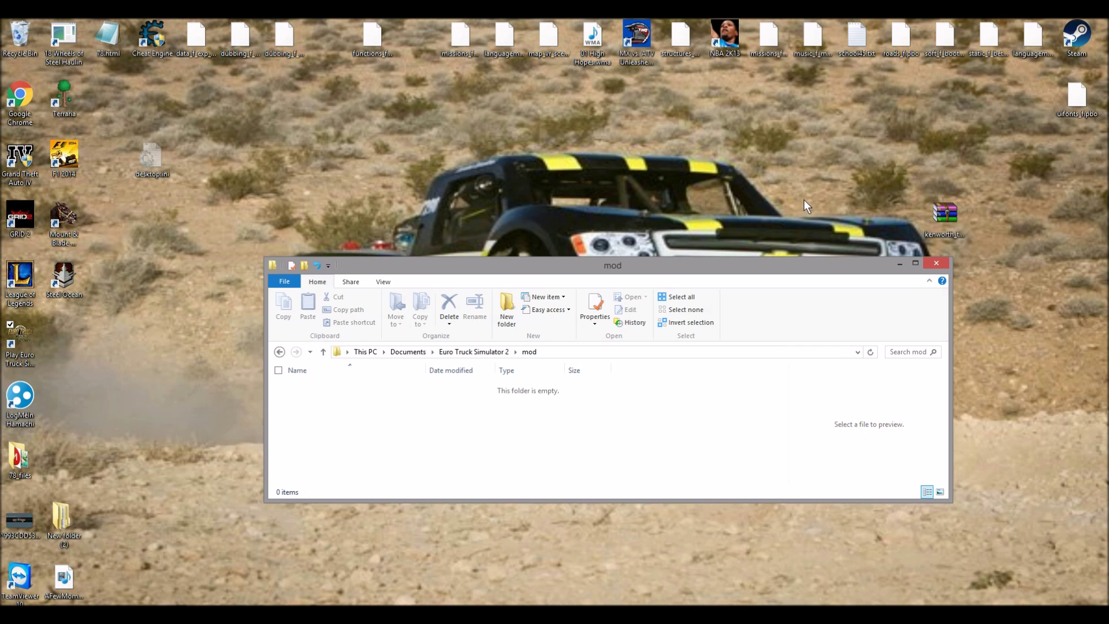
- Move kenworth_t600.rar from the desktop into the mod folder and extract it there
{"action": "left_click_drag", "start_coordinate": [937, 218], "coordinate": [504, 193]}
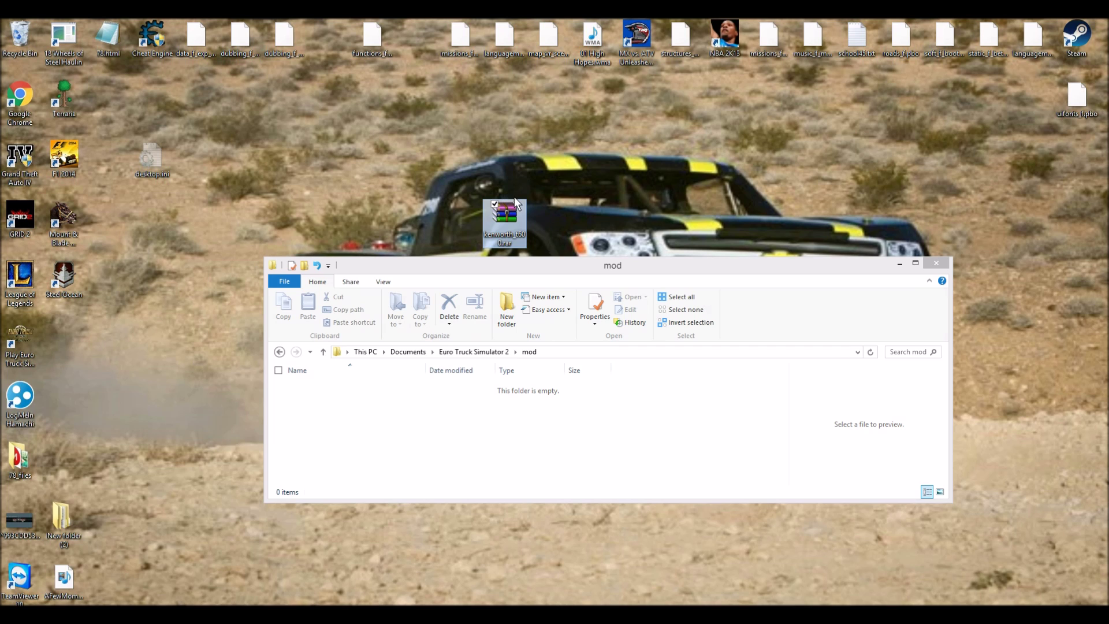
{"action": "left_click_drag", "start_coordinate": [505, 214], "coordinate": [393, 416]}
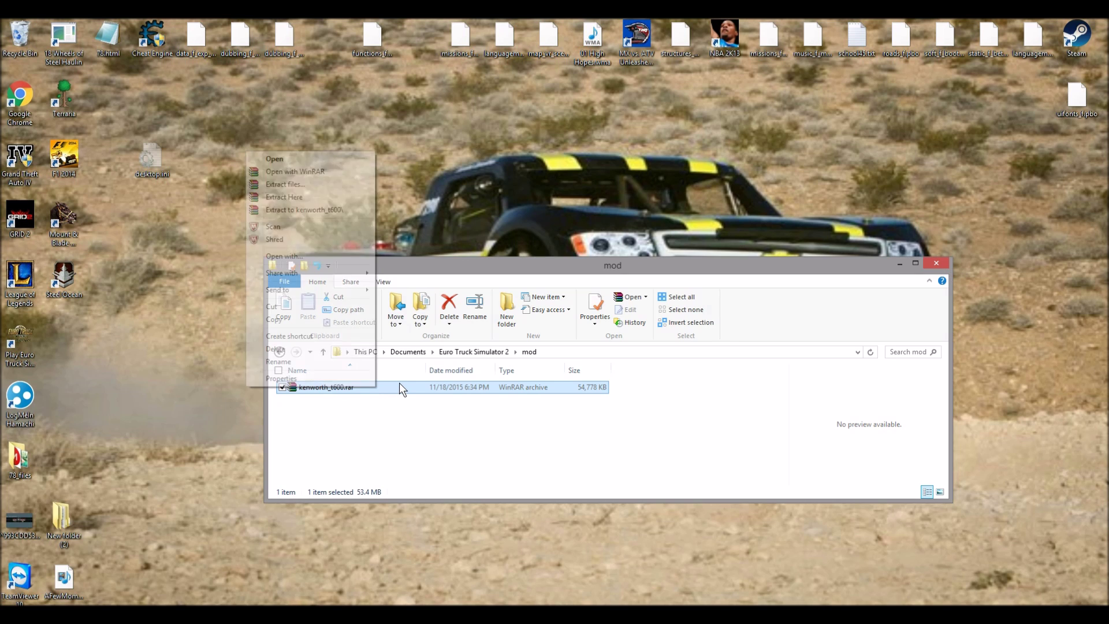
{"action": "left_click", "coordinate": [295, 200]}
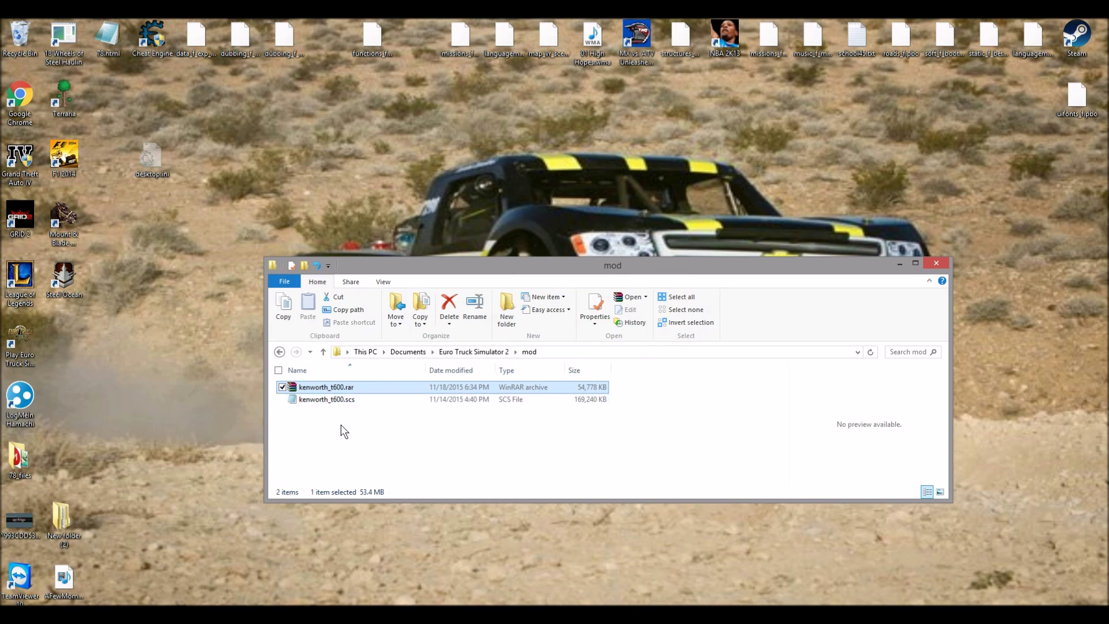
- Open kenworth_t600.rar in WinRAR to check its contents, then close WinRAR
{"action": "double_click", "coordinate": [335, 389]}
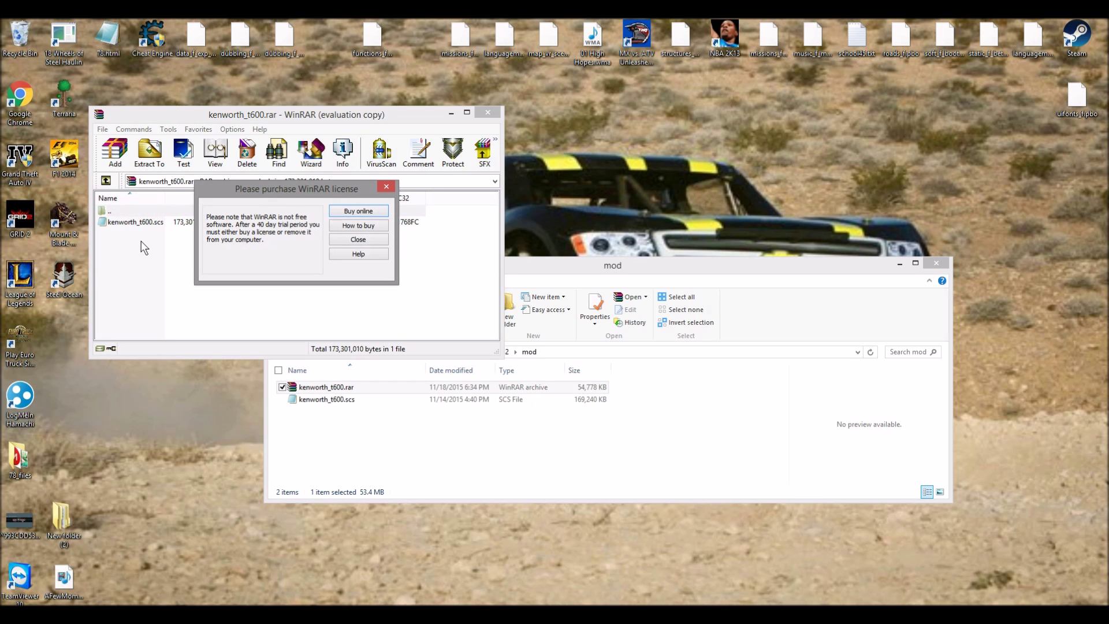
{"action": "left_click", "coordinate": [386, 186]}
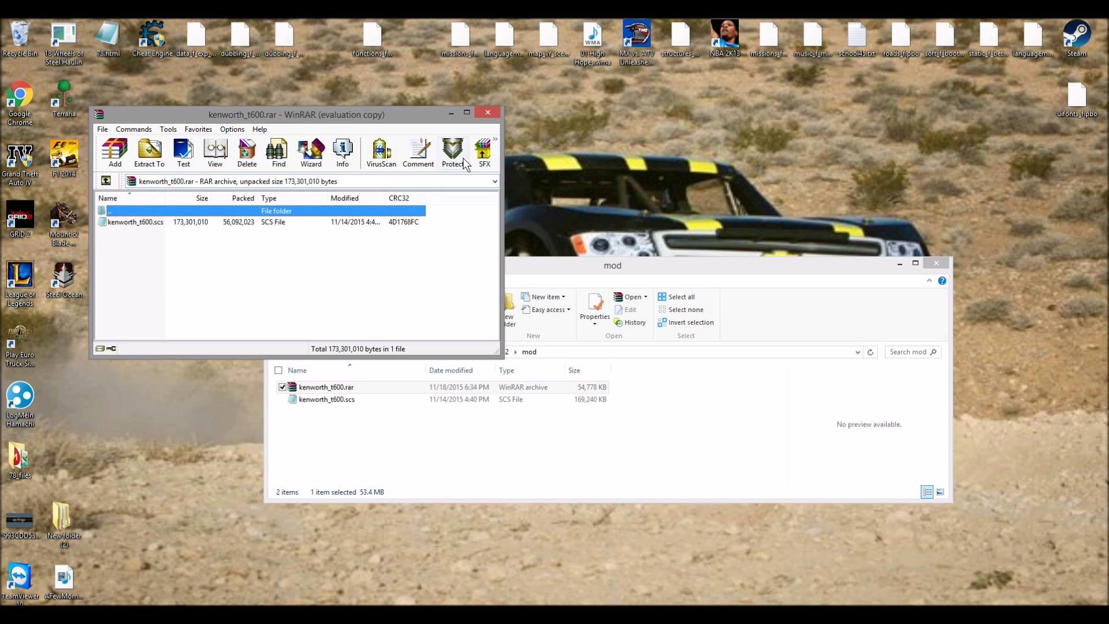
{"action": "left_click", "coordinate": [488, 112]}
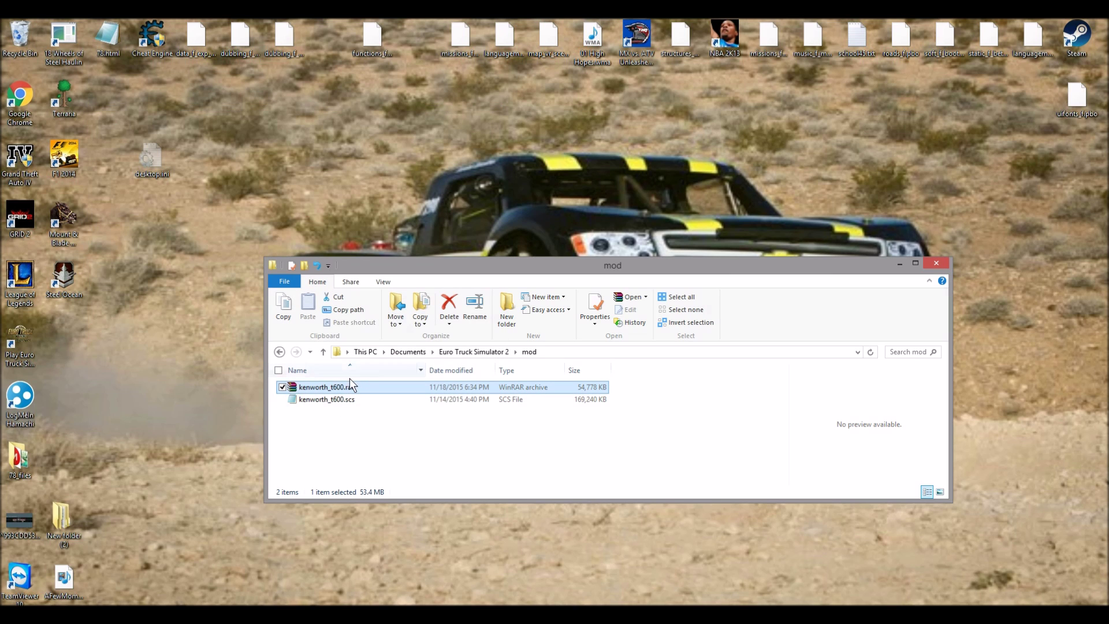
- Close the mod folder window before launching Euro Truck Simulator 2
{"action": "left_click", "coordinate": [939, 263]}
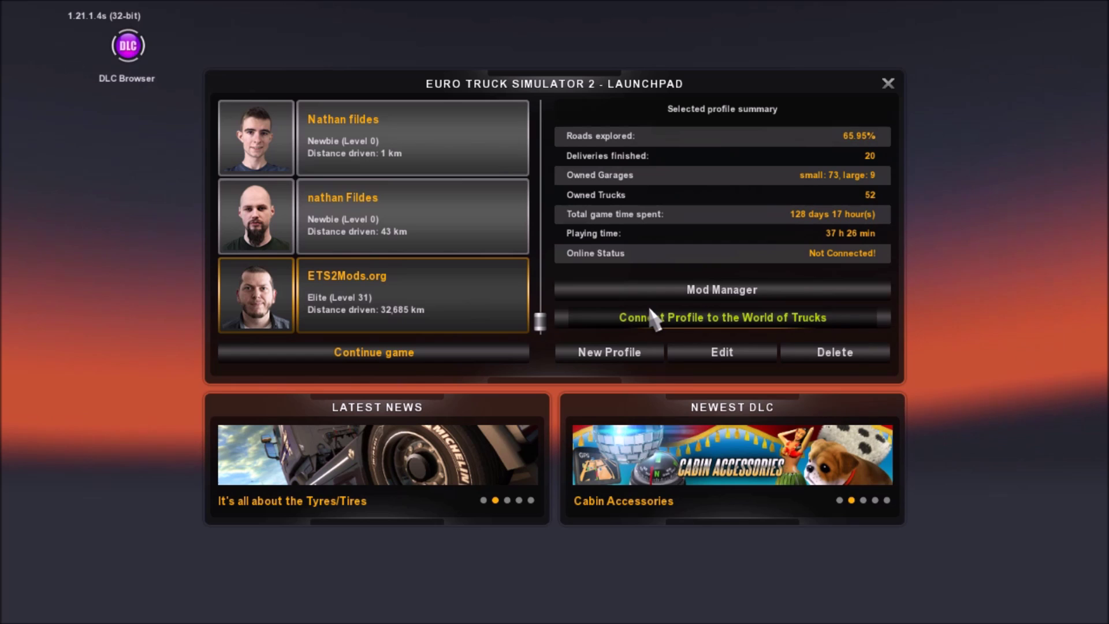
- In Mod Manager, double-click Kenworth T600 to activate it and confirm the changes
{"action": "left_click", "coordinate": [762, 293]}
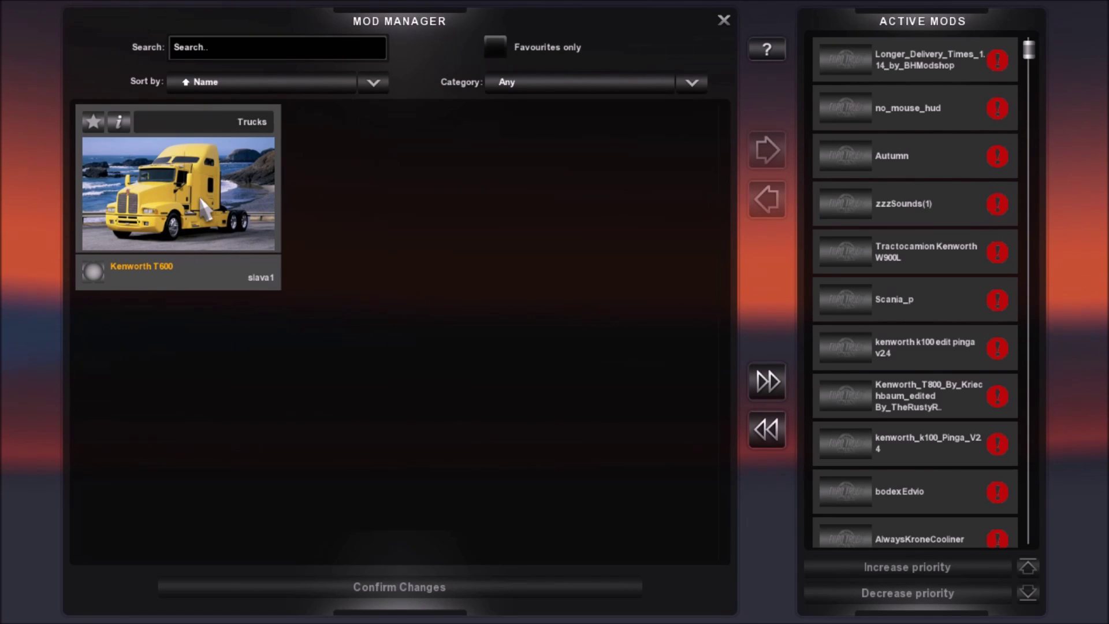
{"action": "left_click", "coordinate": [143, 247]}
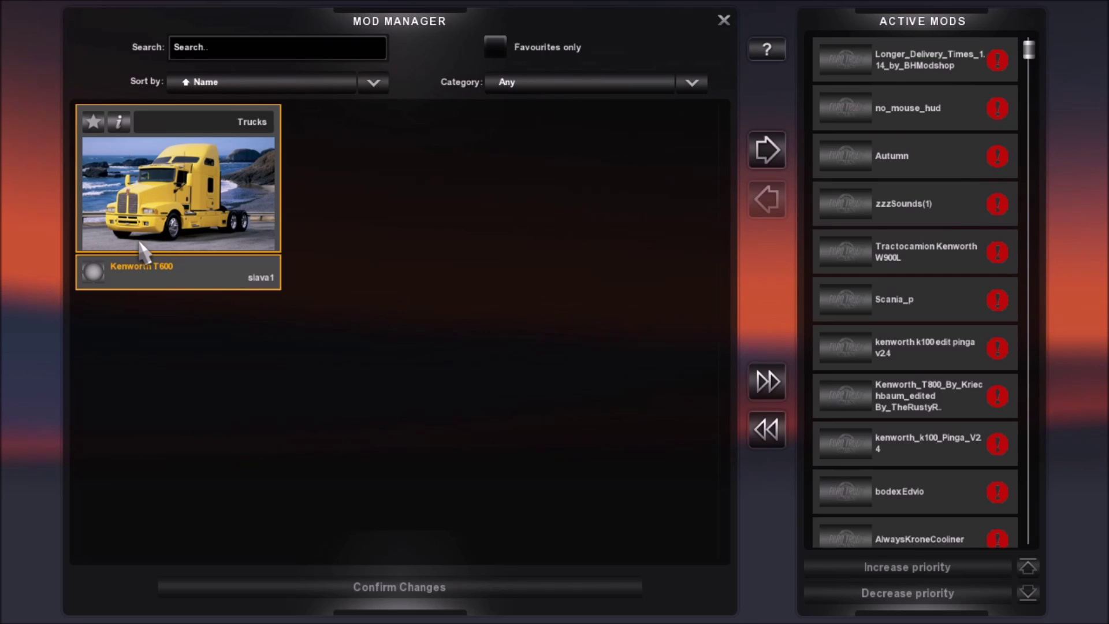
{"action": "double_click", "coordinate": [141, 245]}
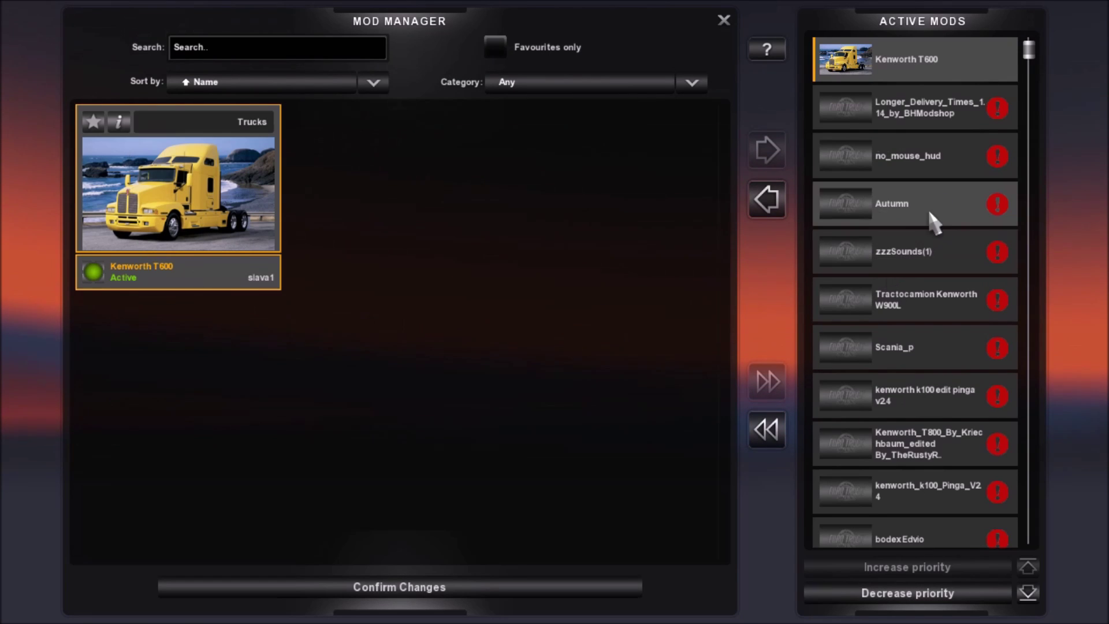
{"action": "scroll", "coordinate": [922, 228], "scroll_direction": "down", "scroll_amount": 20}
{"action": "scroll", "coordinate": [924, 222], "scroll_direction": "down", "scroll_amount": 17}
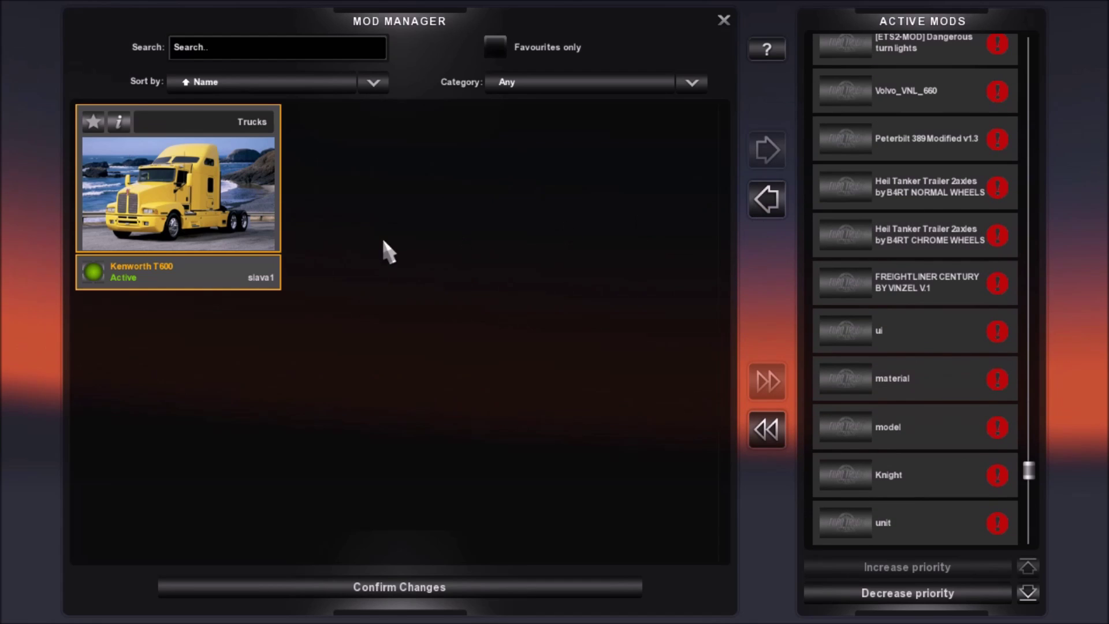
{"action": "left_click", "coordinate": [445, 584]}
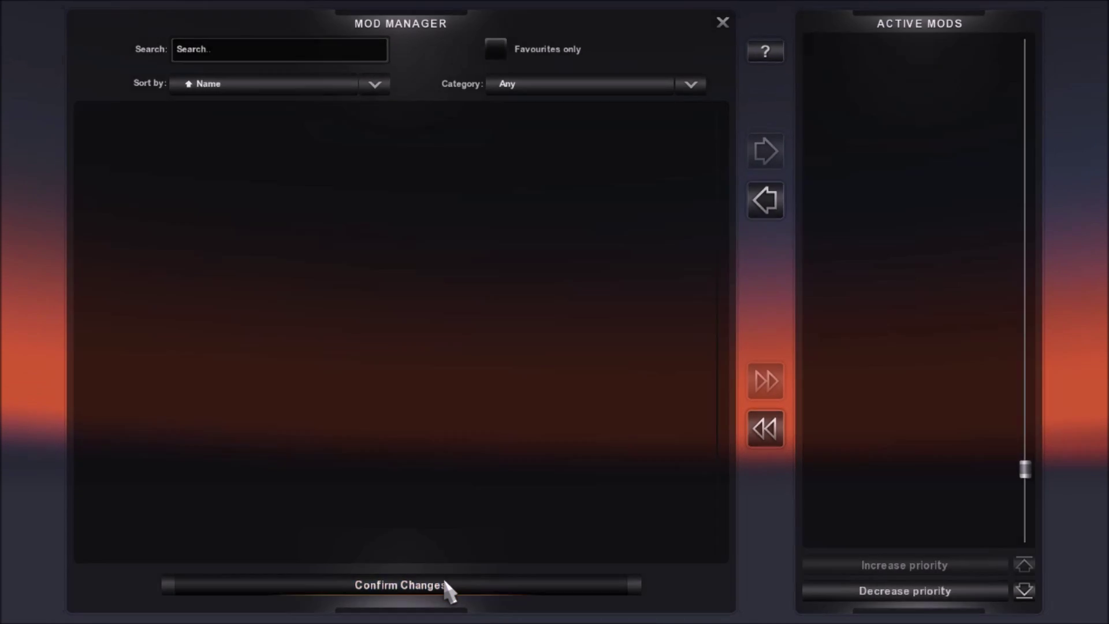